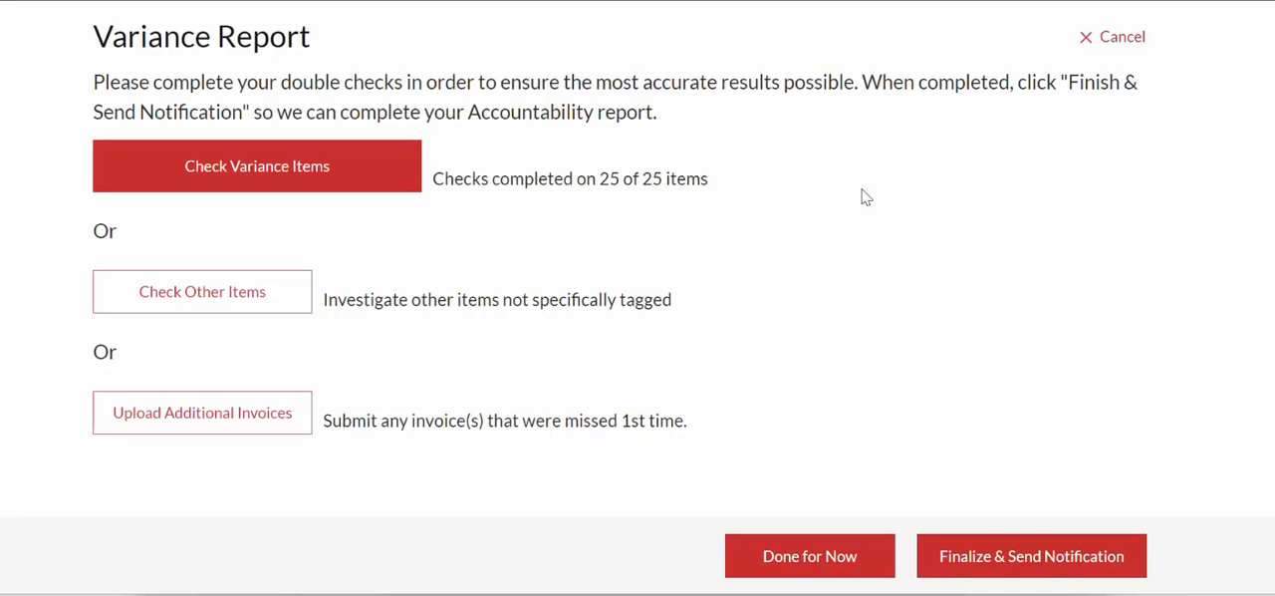
- Open the variance items check and examine the previous, invoiced and current counts of KEG BRISTOL PALISADE PEACH 1/2
{"action": "left_click", "coordinate": [281, 166]}
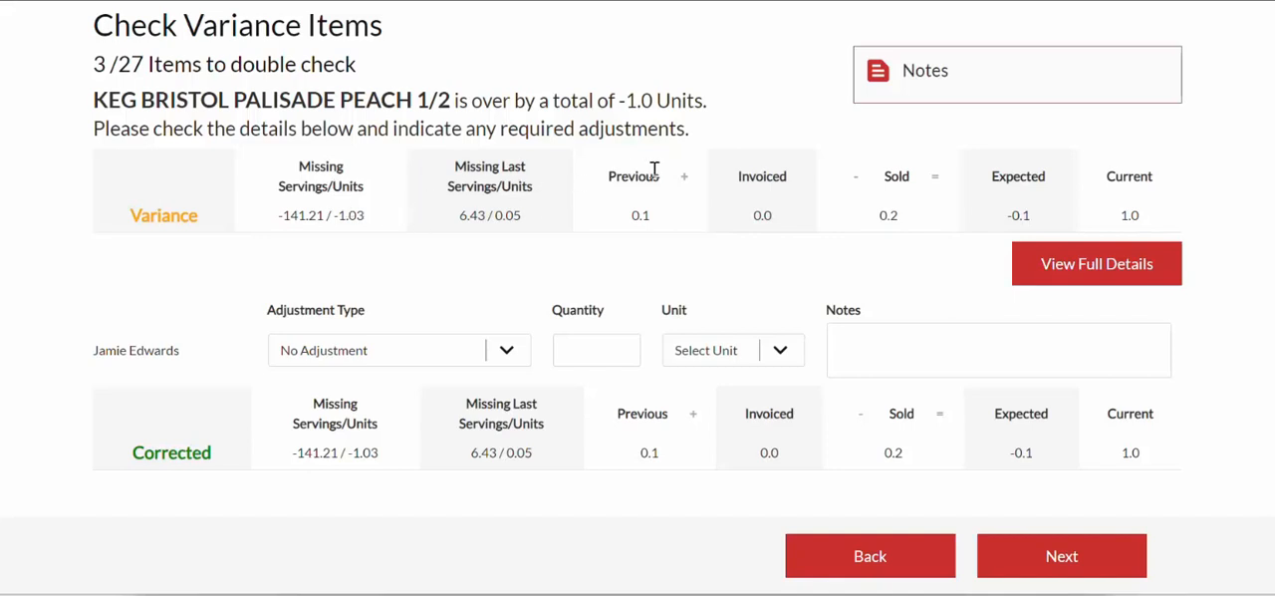
{"action": "double_click", "coordinate": [644, 214]}
{"action": "left_click", "coordinate": [643, 221]}
{"action": "double_click", "coordinate": [757, 216]}
{"action": "left_click", "coordinate": [749, 224]}
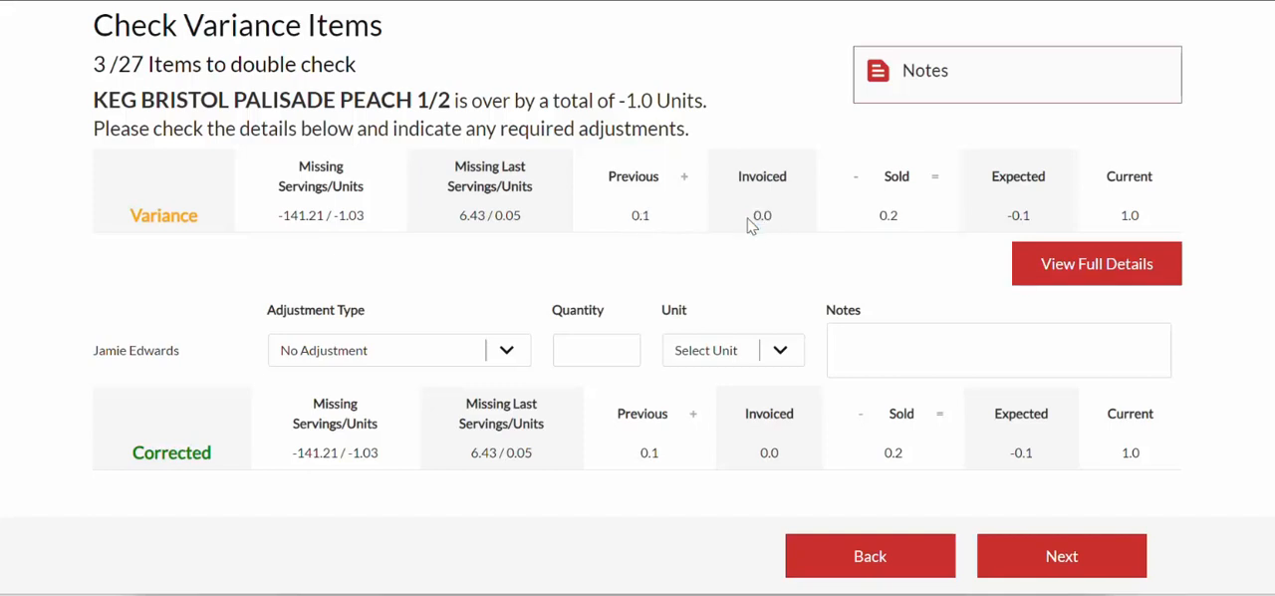
{"action": "double_click", "coordinate": [1131, 218]}
{"action": "left_click", "coordinate": [648, 211]}
{"action": "double_click", "coordinate": [635, 219]}
{"action": "double_click", "coordinate": [1124, 217]}
{"action": "double_click", "coordinate": [753, 219]}
{"action": "left_click", "coordinate": [761, 60]}
- Enter an adjustment for KEG BRISTOL PALISADE PEACH 1/2 that decreases the current count by 1 unit
{"action": "left_click", "coordinate": [510, 358]}
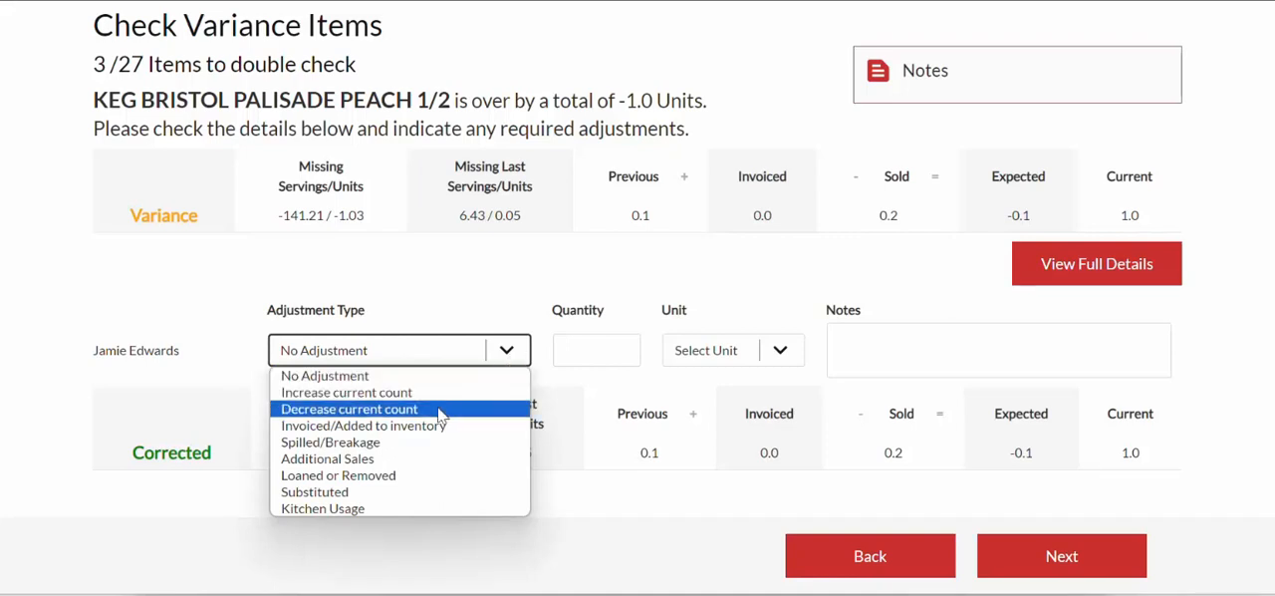
{"action": "left_click", "coordinate": [398, 409]}
{"action": "left_click", "coordinate": [599, 349]}
{"action": "type", "text": "1"}
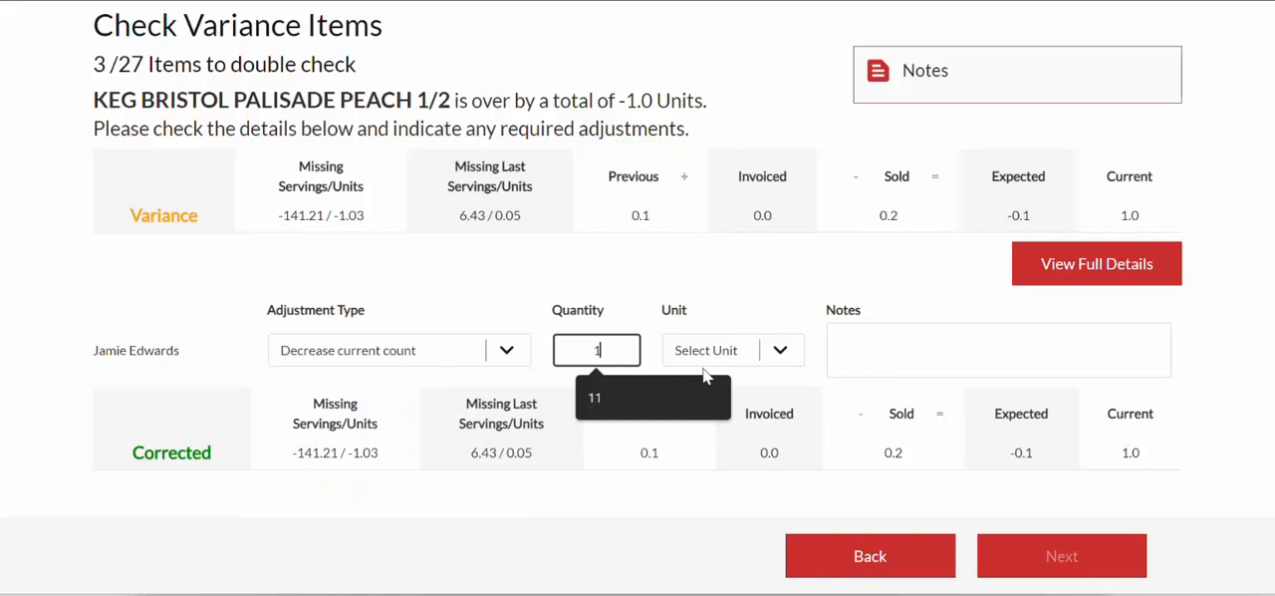
{"action": "left_click", "coordinate": [780, 350]}
{"action": "left_click", "coordinate": [738, 392]}
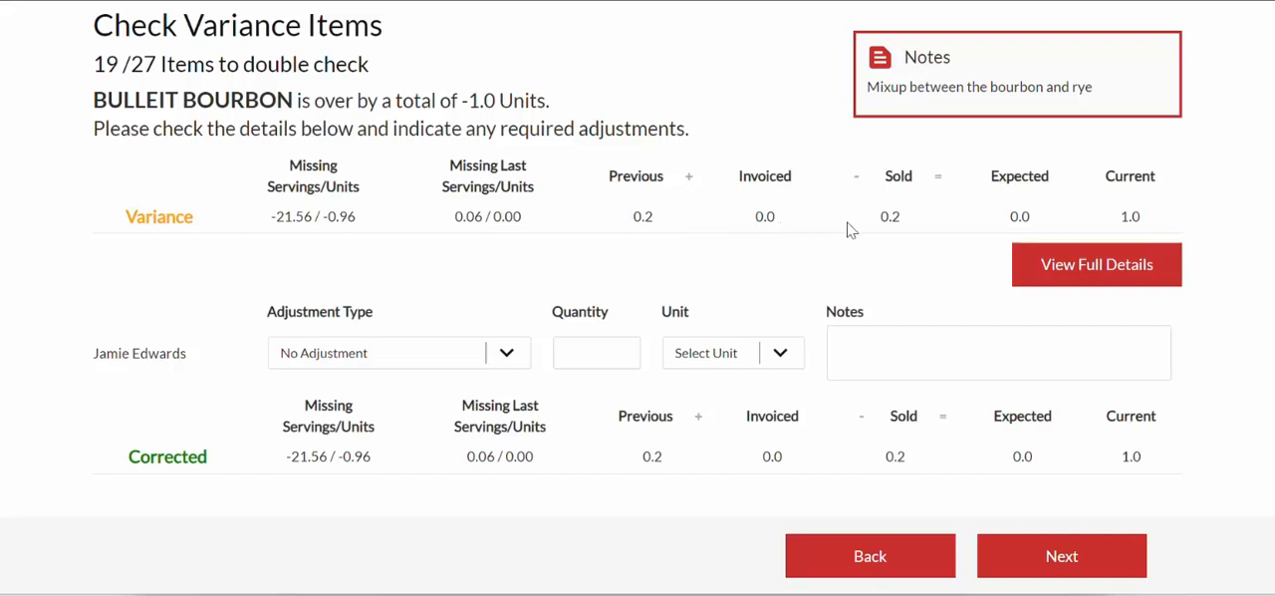
- Check BULLEIT BOURBON's current count and review its product count in the full details
{"action": "double_click", "coordinate": [1125, 216]}
{"action": "left_click", "coordinate": [1073, 271]}
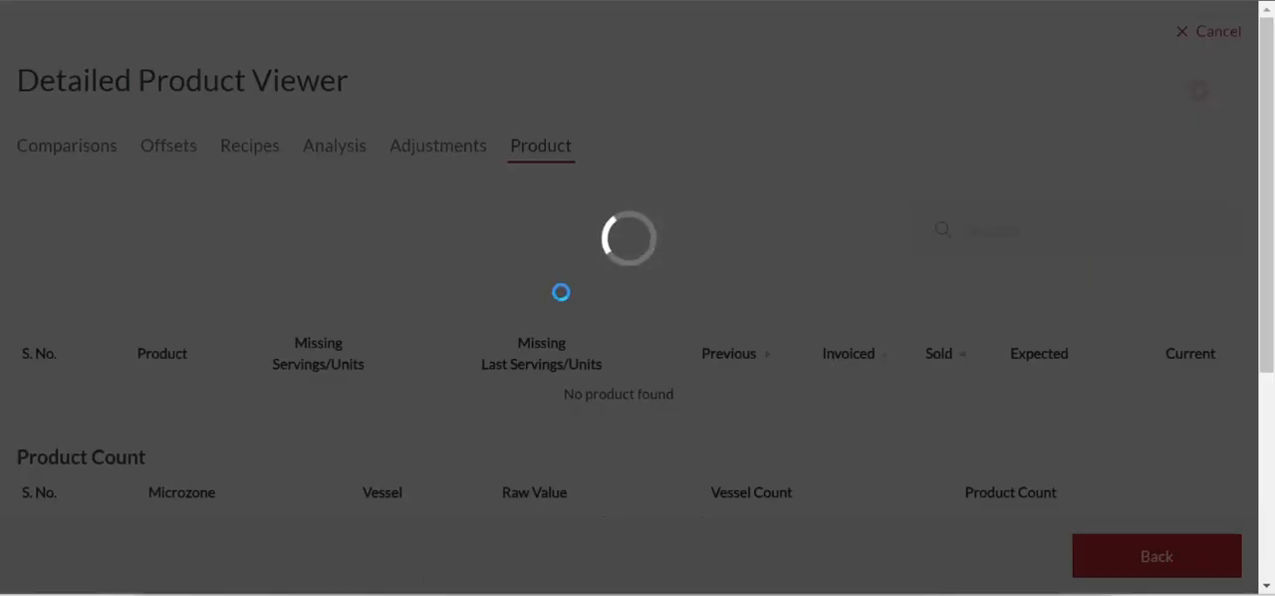
{"action": "scroll", "coordinate": [564, 294], "scroll_direction": "down", "scroll_amount": 3}
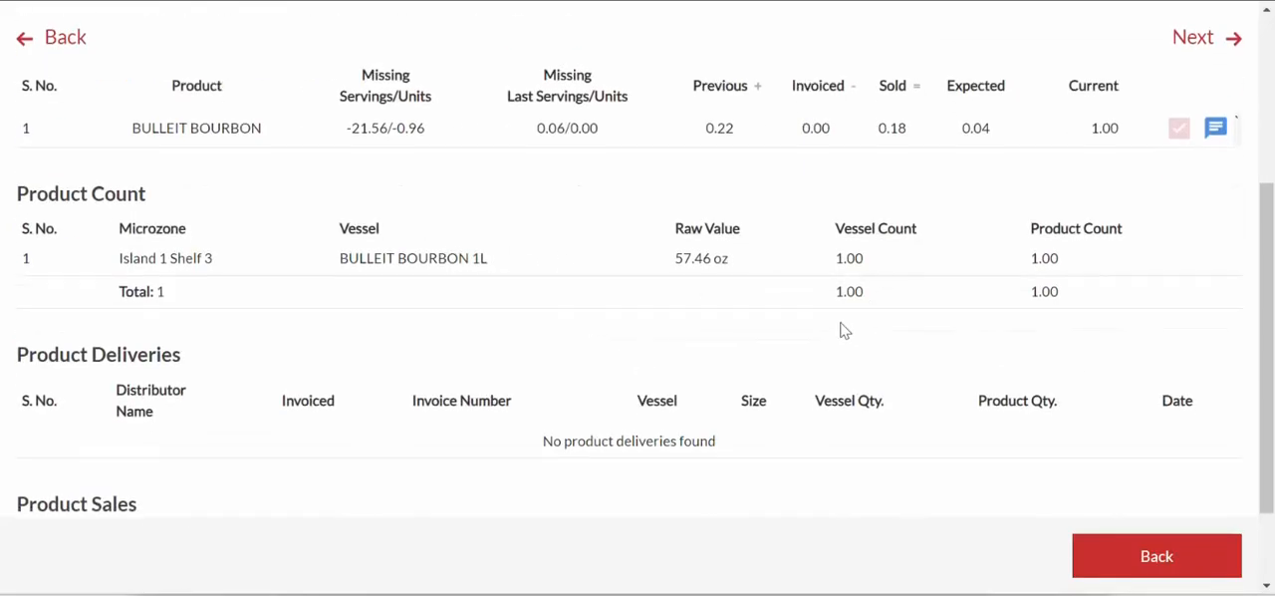
{"action": "scroll", "coordinate": [844, 330], "scroll_direction": "up", "scroll_amount": 3}
- Search the Analysis listing for "bullei", compare the missing units of BULLEIT BOURBON and BULLEIT RYE, and return to the variance item
{"action": "left_click", "coordinate": [328, 145]}
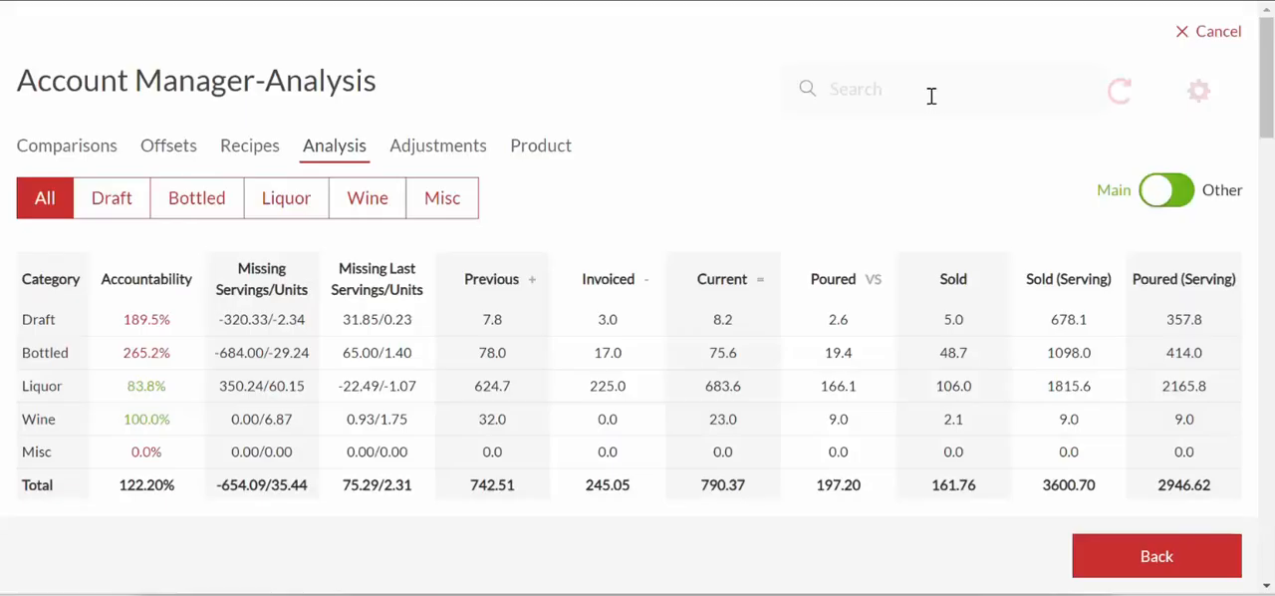
{"action": "left_click", "coordinate": [931, 96]}
{"action": "type", "text": "bullei"}
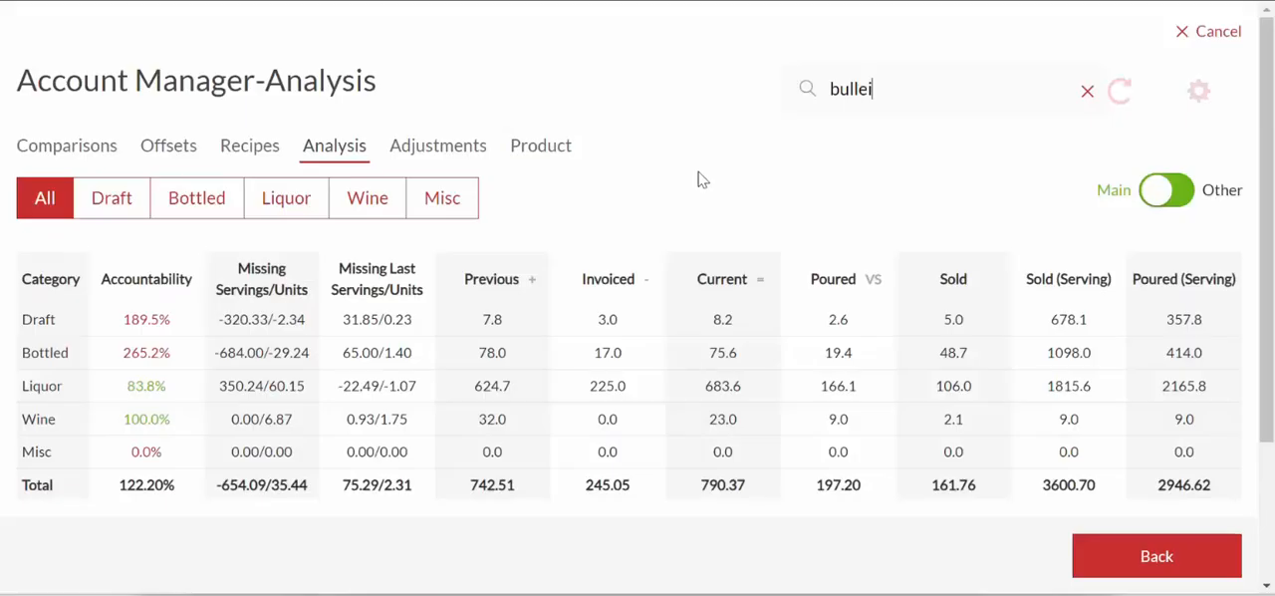
{"action": "scroll", "coordinate": [699, 182], "scroll_direction": "down", "scroll_amount": 2}
{"action": "scroll", "coordinate": [683, 392], "scroll_direction": "down", "scroll_amount": 2}
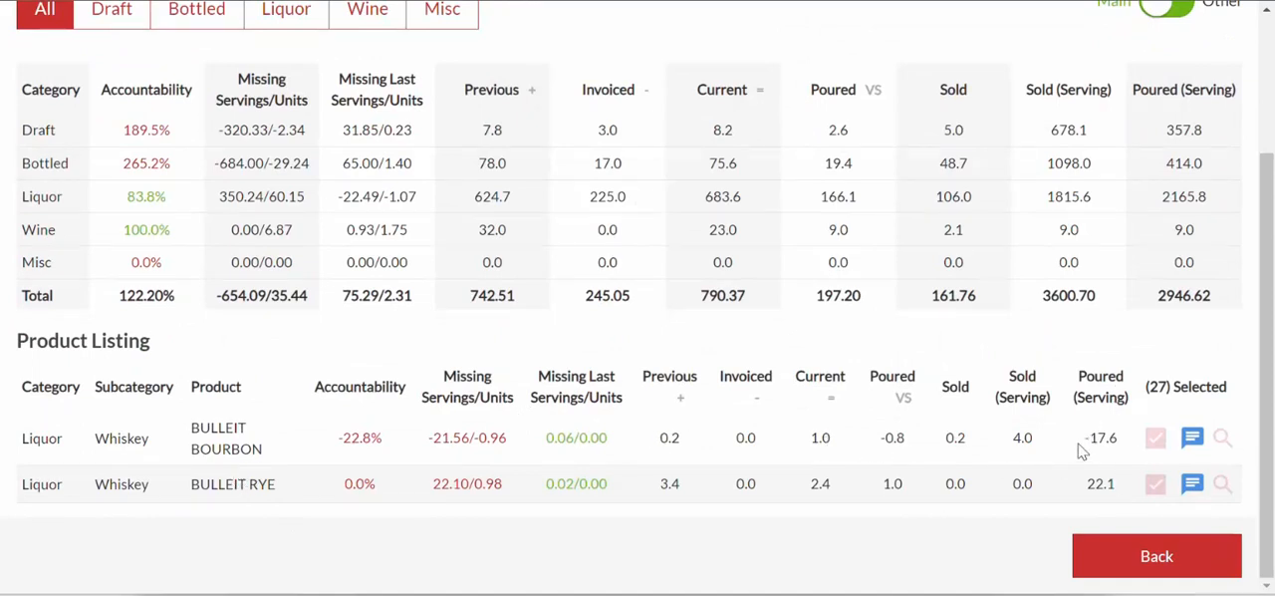
{"action": "left_click_drag", "start_coordinate": [1084, 444], "coordinate": [1126, 448]}
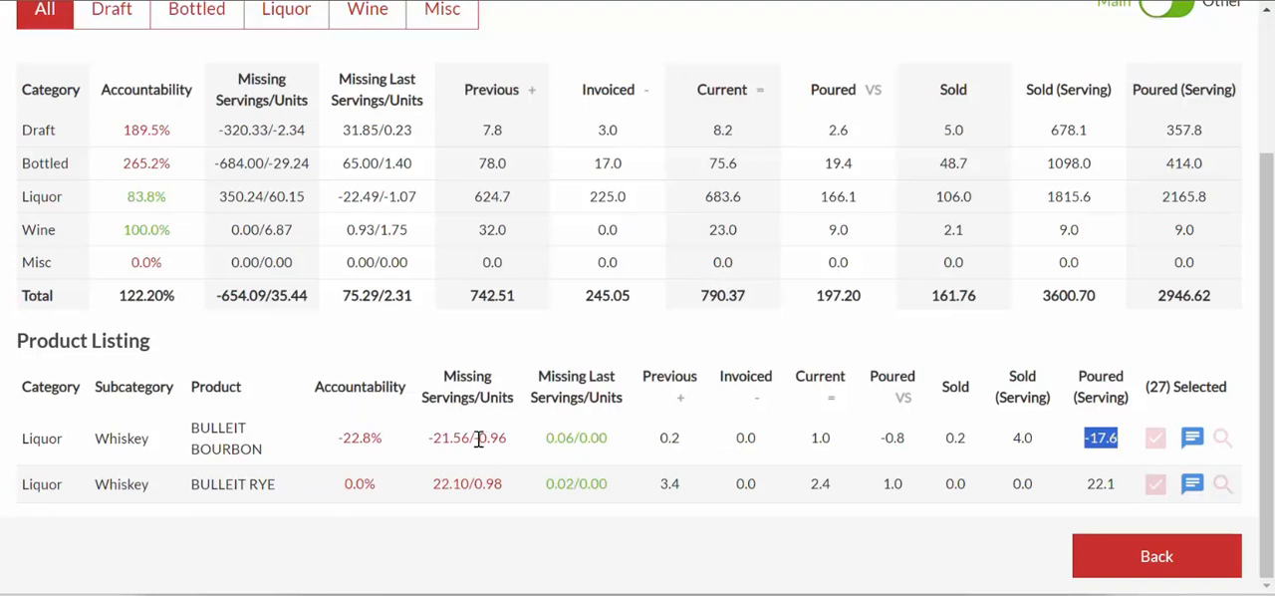
{"action": "left_click_drag", "start_coordinate": [476, 438], "coordinate": [510, 448]}
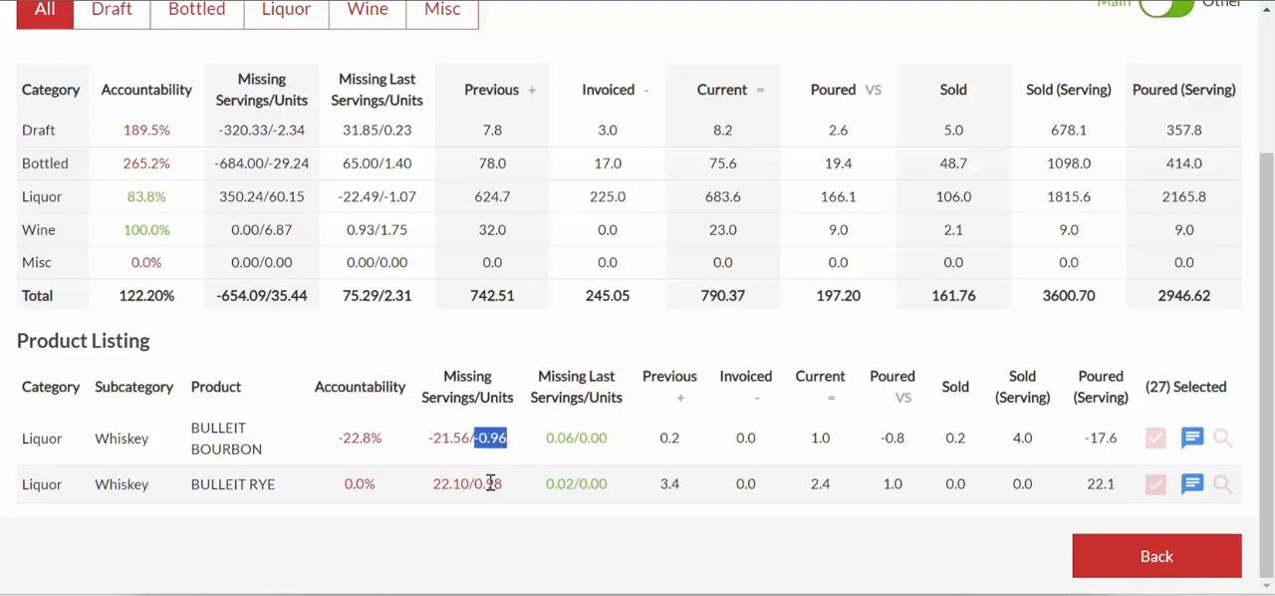
{"action": "left_click_drag", "start_coordinate": [476, 484], "coordinate": [504, 488]}
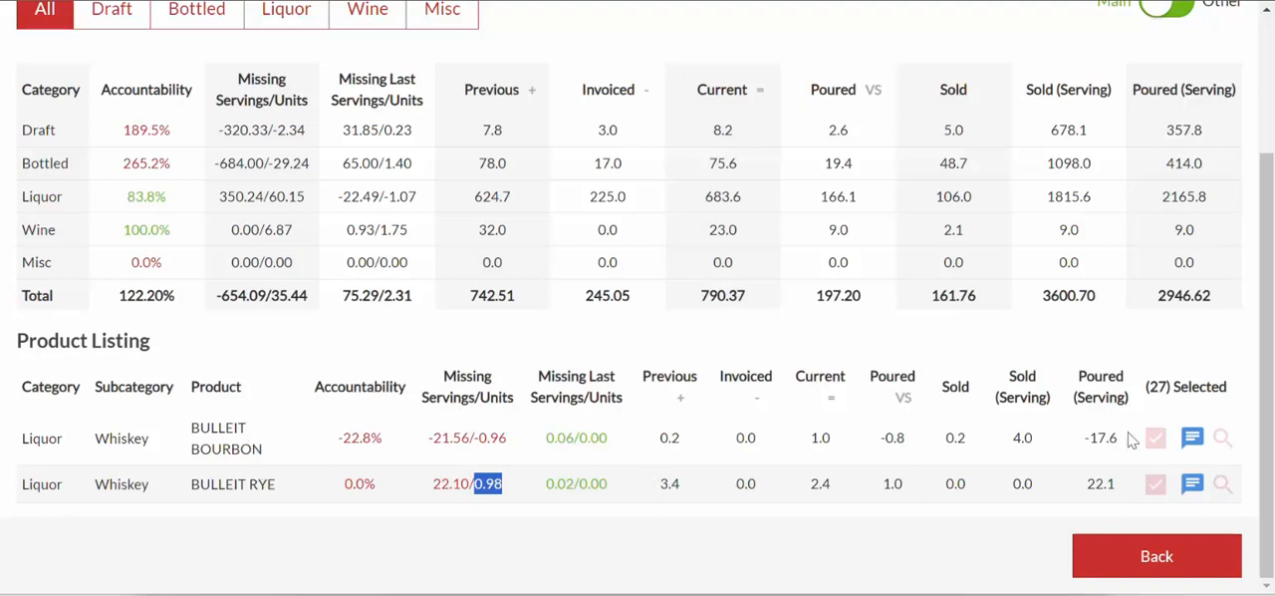
{"action": "left_click", "coordinate": [1156, 558]}
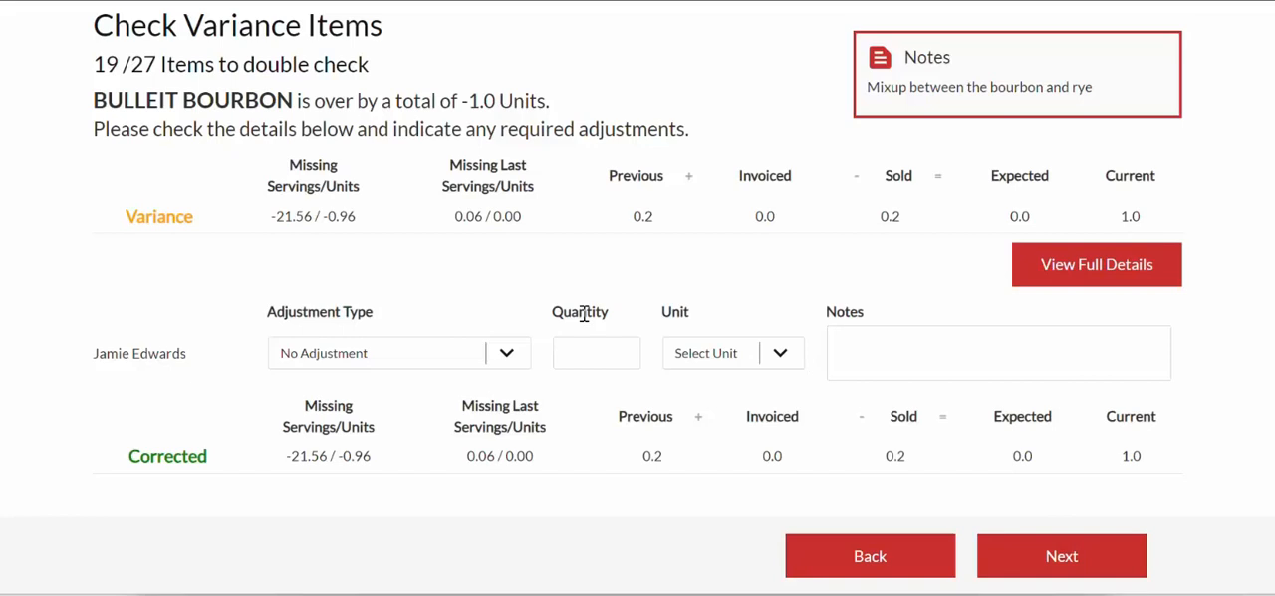
- Decrease BULLEIT BOURBON's current count by 1 unit and compare its original and corrected missing units
{"action": "left_click", "coordinate": [505, 355]}
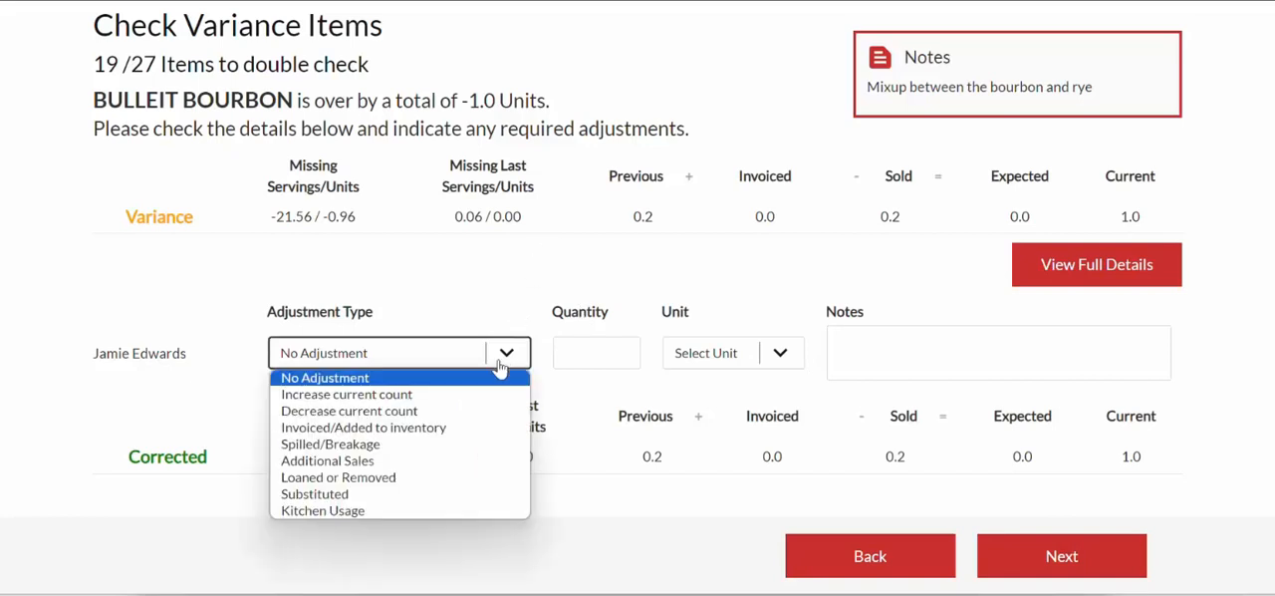
{"action": "left_click", "coordinate": [456, 412]}
{"action": "left_click", "coordinate": [571, 351]}
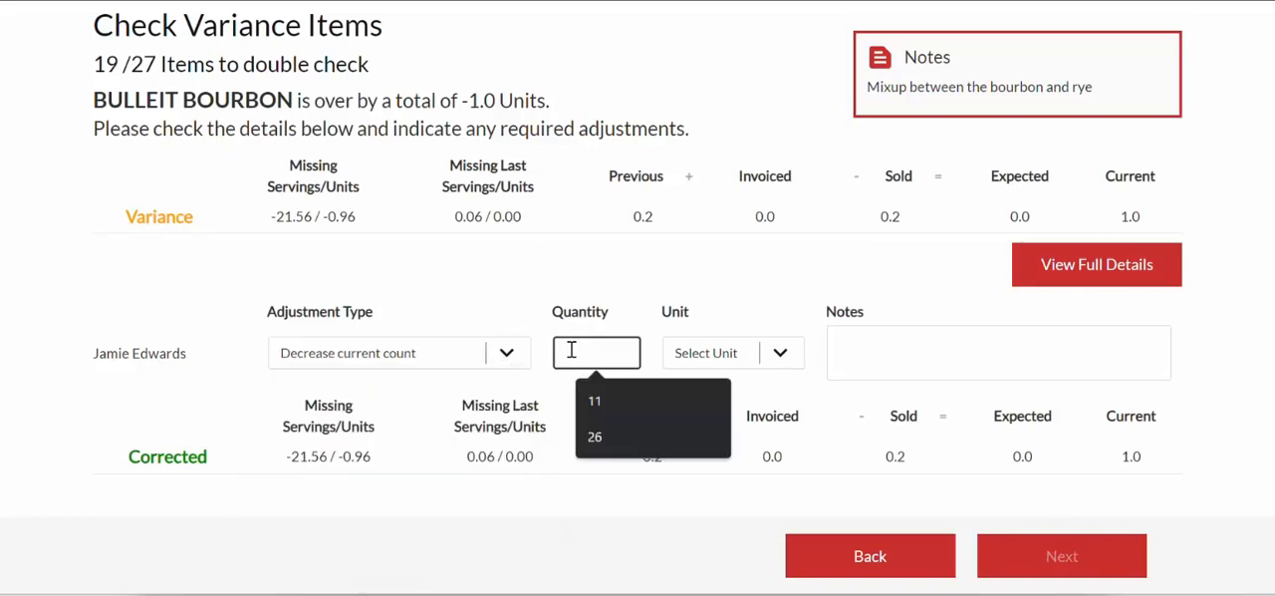
{"action": "type", "text": "1"}
{"action": "left_click", "coordinate": [780, 353]}
{"action": "left_click", "coordinate": [755, 388]}
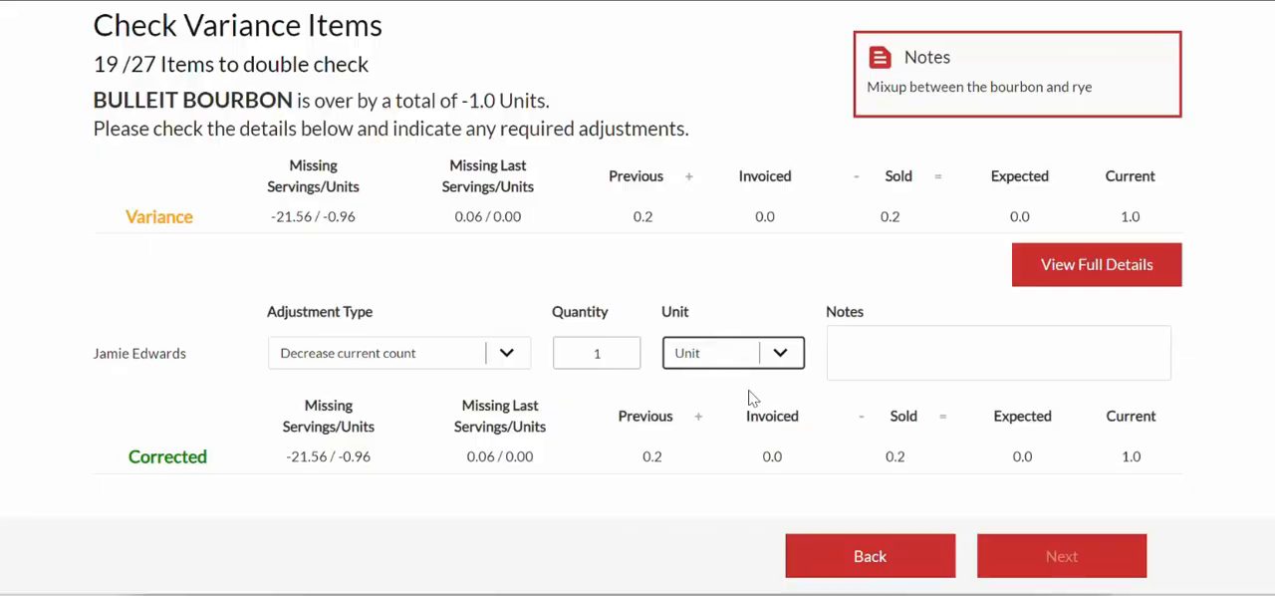
{"action": "left_click_drag", "start_coordinate": [327, 216], "coordinate": [368, 231]}
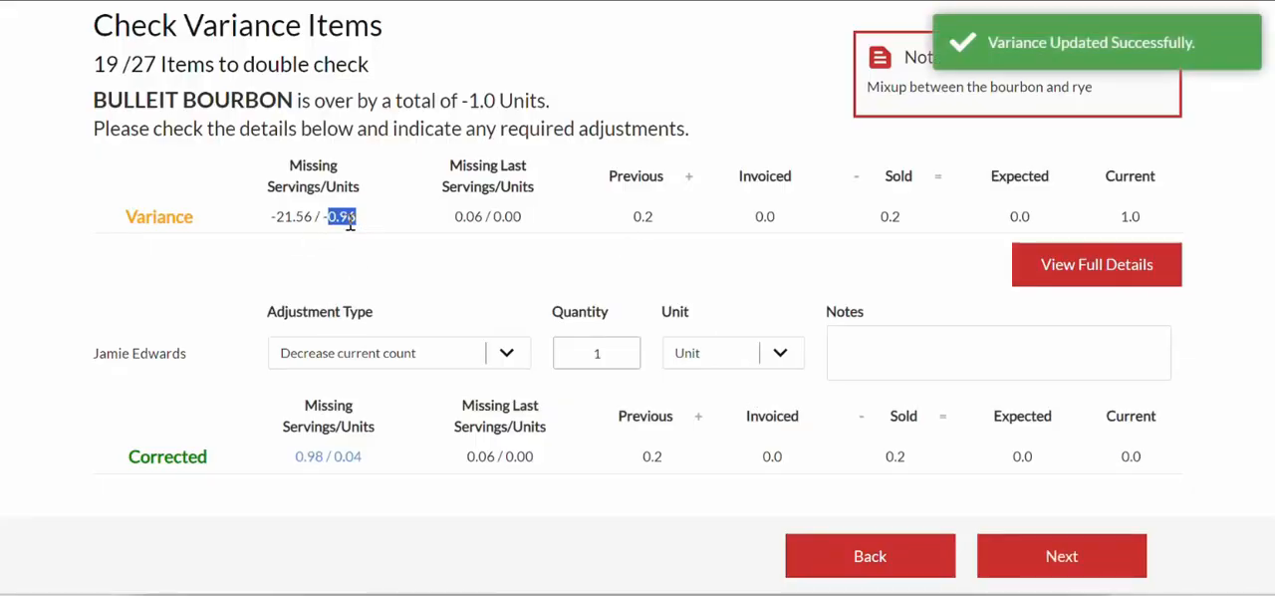
{"action": "left_click_drag", "start_coordinate": [336, 454], "coordinate": [366, 468]}
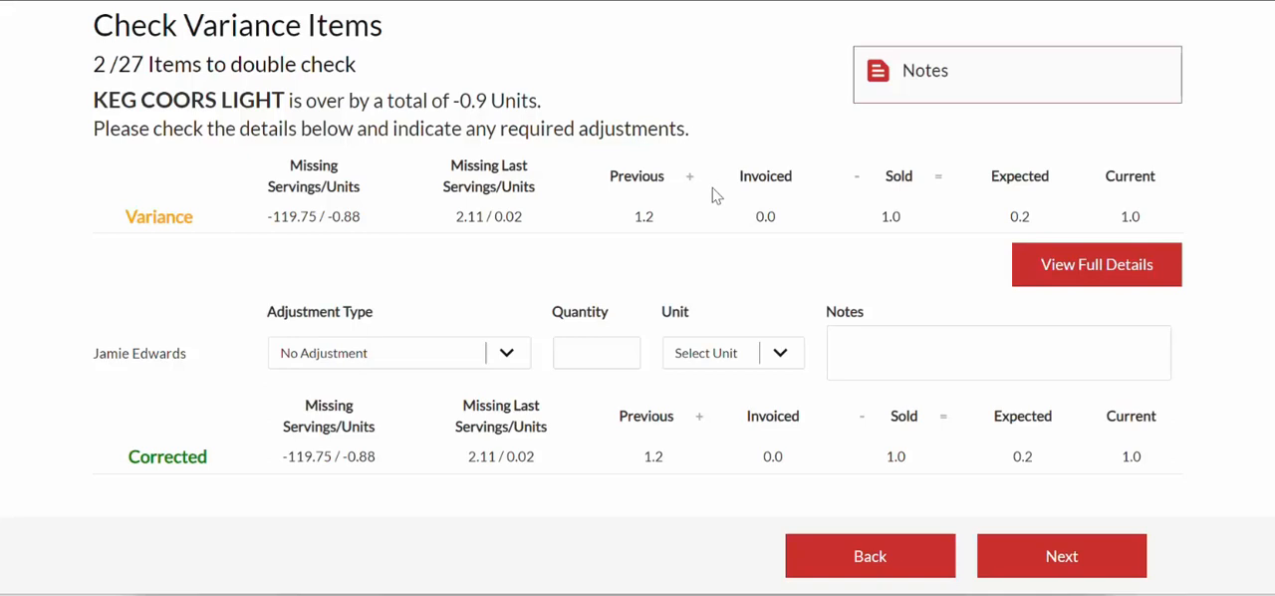
- Examine KEG COORS LIGHT's current count, previous count and missing servings/units from the last period
{"action": "double_click", "coordinate": [1125, 217]}
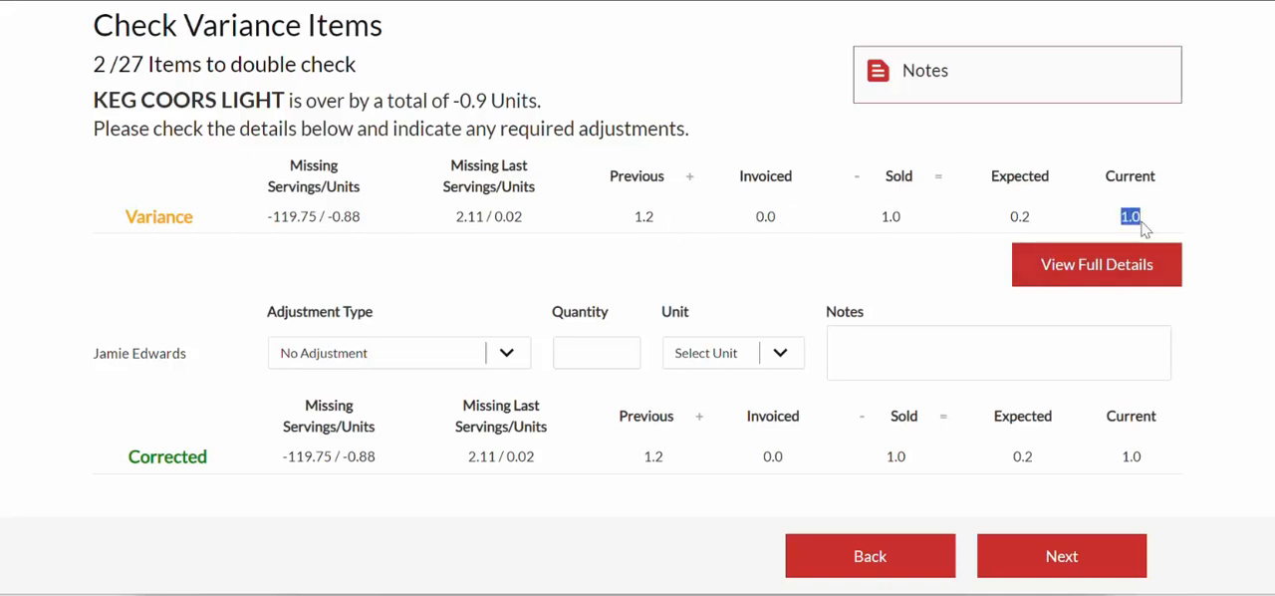
{"action": "double_click", "coordinate": [643, 218]}
{"action": "left_click_drag", "start_coordinate": [457, 217], "coordinate": [531, 229]}
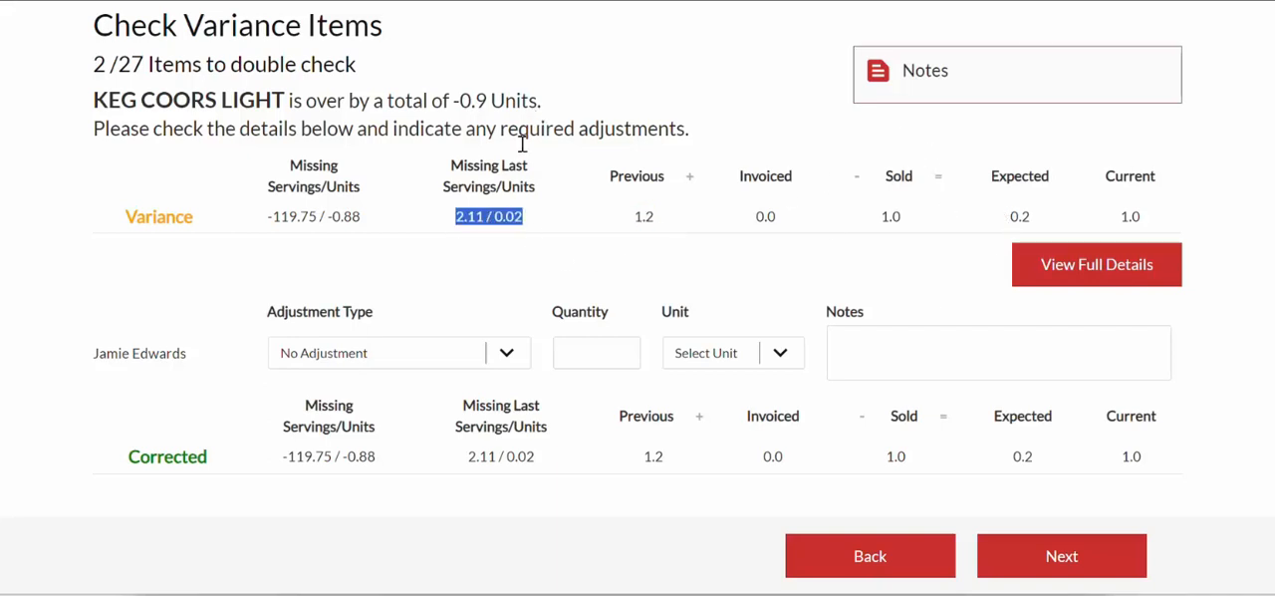
{"action": "left_click_drag", "start_coordinate": [632, 216], "coordinate": [653, 221]}
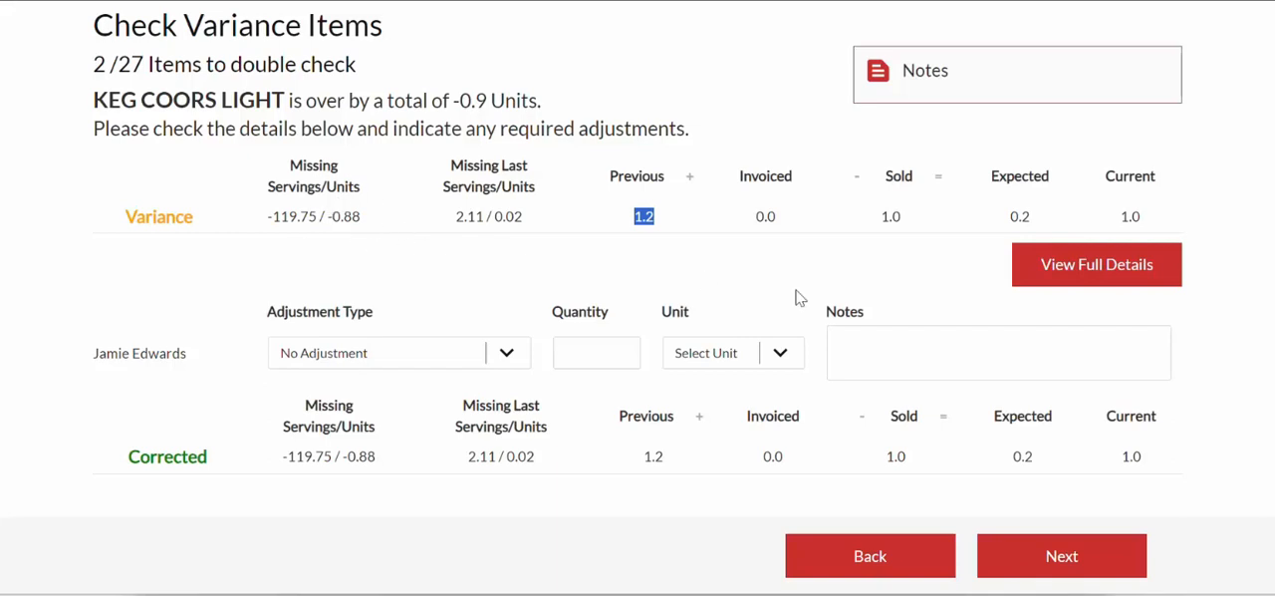
- Open KEG COORS LIGHT's full details and review the missing amounts of the draft products in Analysis
{"action": "left_click", "coordinate": [1069, 263]}
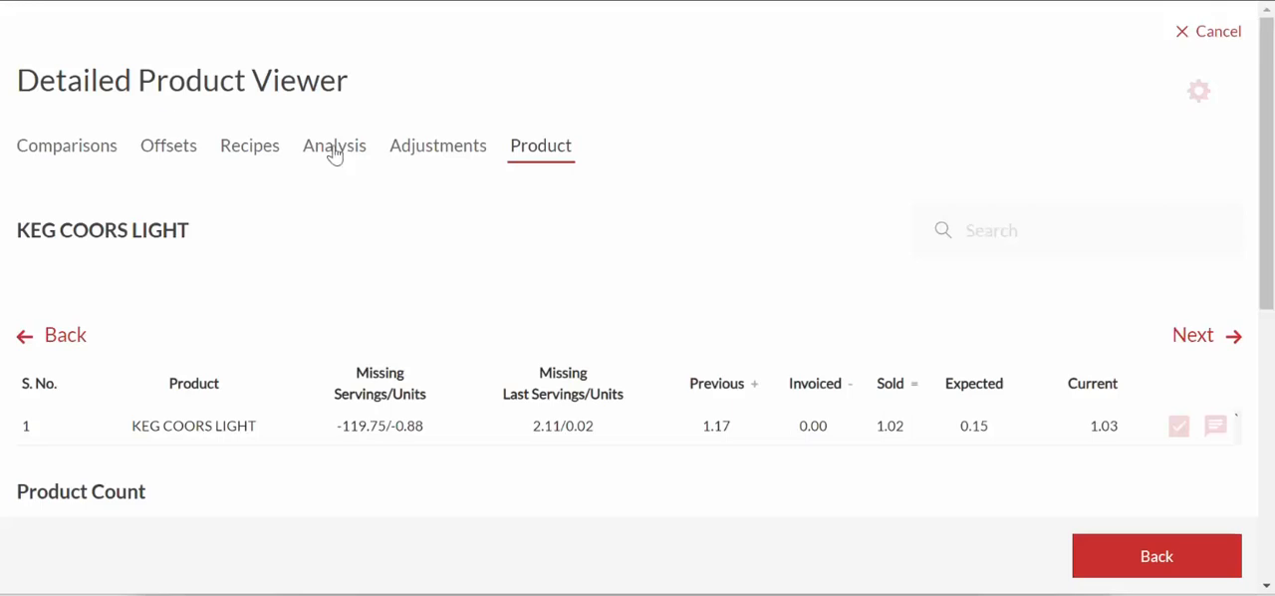
{"action": "left_click", "coordinate": [332, 147]}
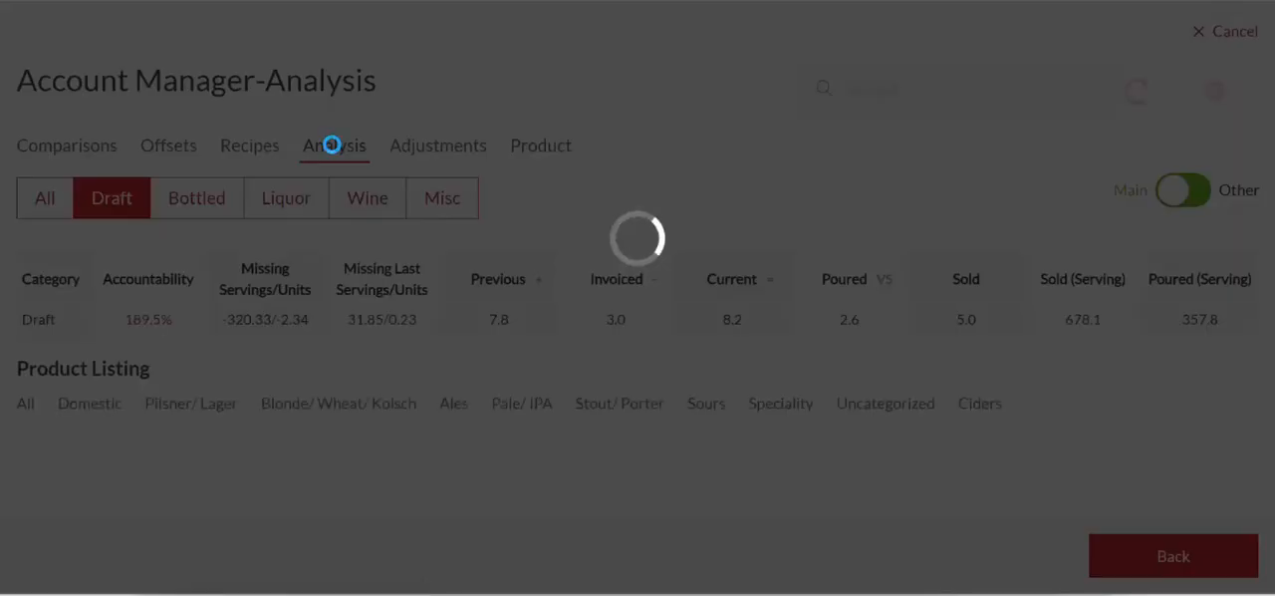
{"action": "scroll", "coordinate": [418, 235], "scroll_direction": "down", "scroll_amount": 2}
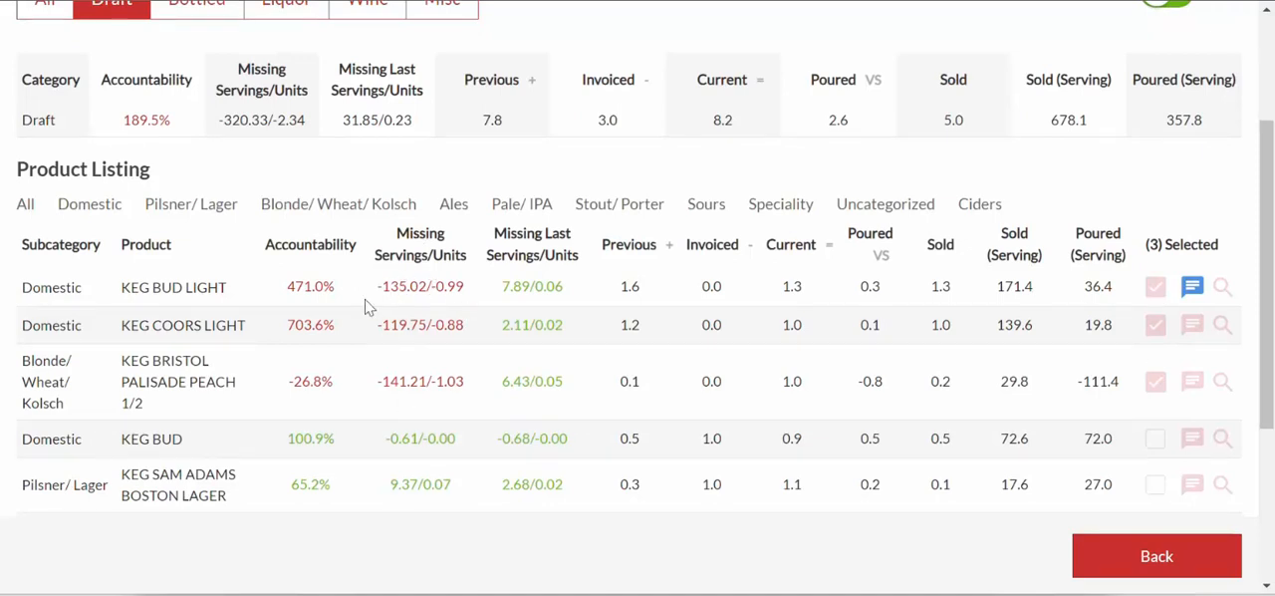
{"action": "scroll", "coordinate": [370, 309], "scroll_direction": "up", "scroll_amount": 1}
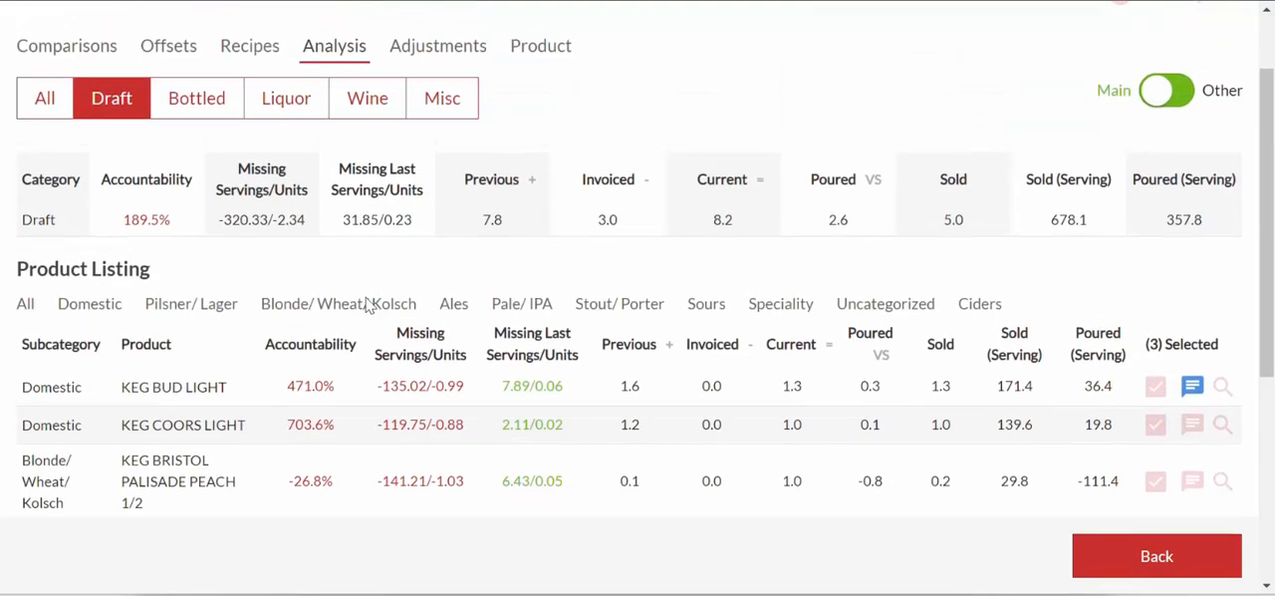
- Review the missing amounts across the bottled products in Analysis and return to the KEG COORS LIGHT variance item
{"action": "left_click", "coordinate": [198, 107]}
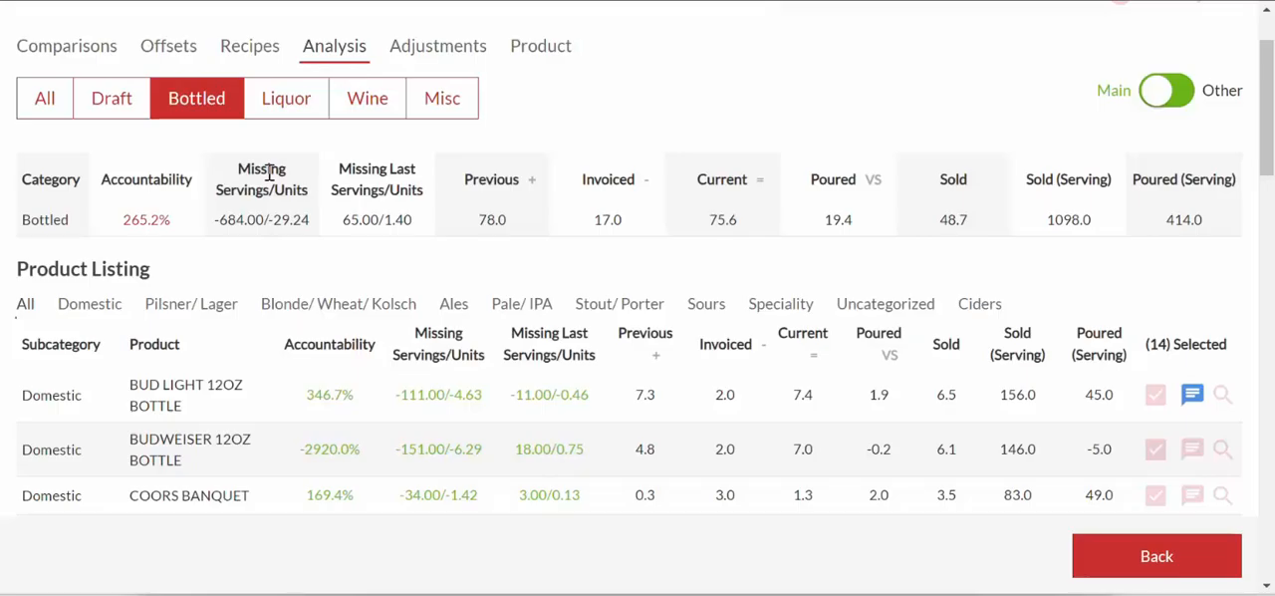
{"action": "scroll", "coordinate": [409, 324], "scroll_direction": "down", "scroll_amount": 2}
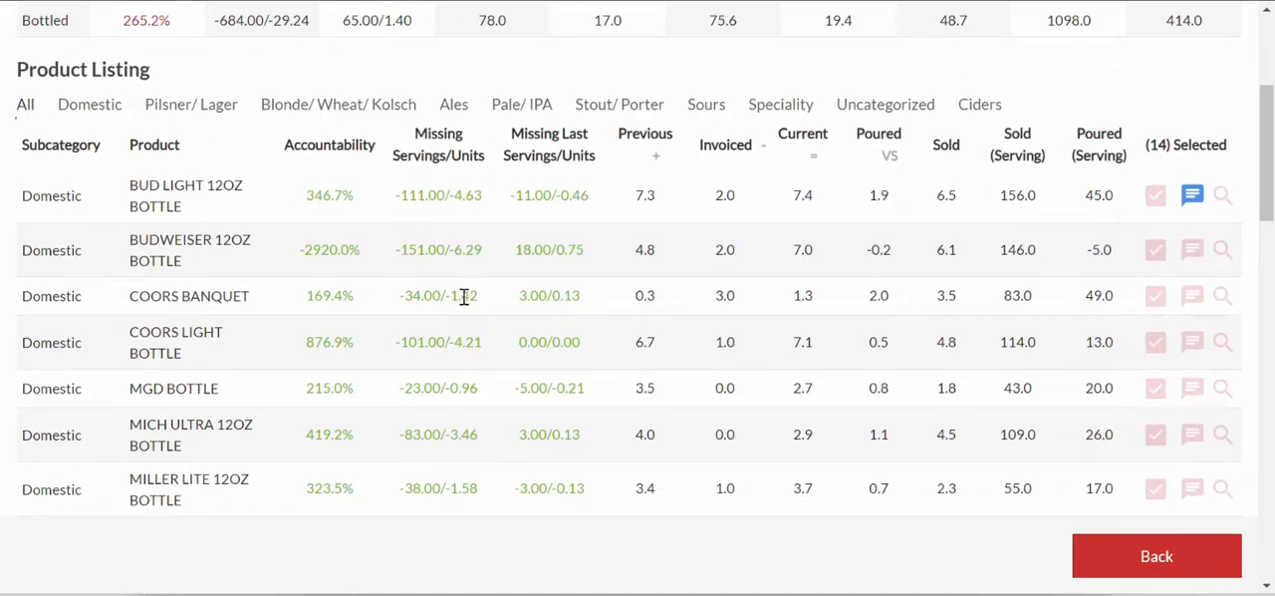
{"action": "scroll", "coordinate": [464, 383], "scroll_direction": "down", "scroll_amount": 1}
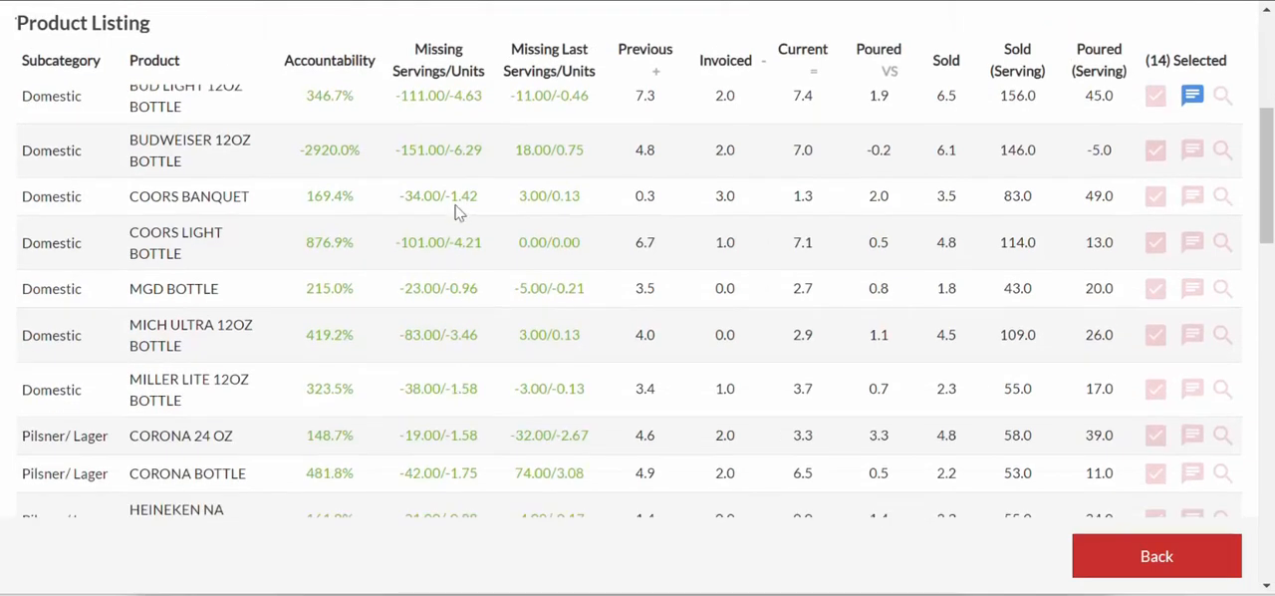
{"action": "scroll", "coordinate": [472, 423], "scroll_direction": "down", "scroll_amount": 1}
{"action": "scroll", "coordinate": [461, 369], "scroll_direction": "up", "scroll_amount": 5}
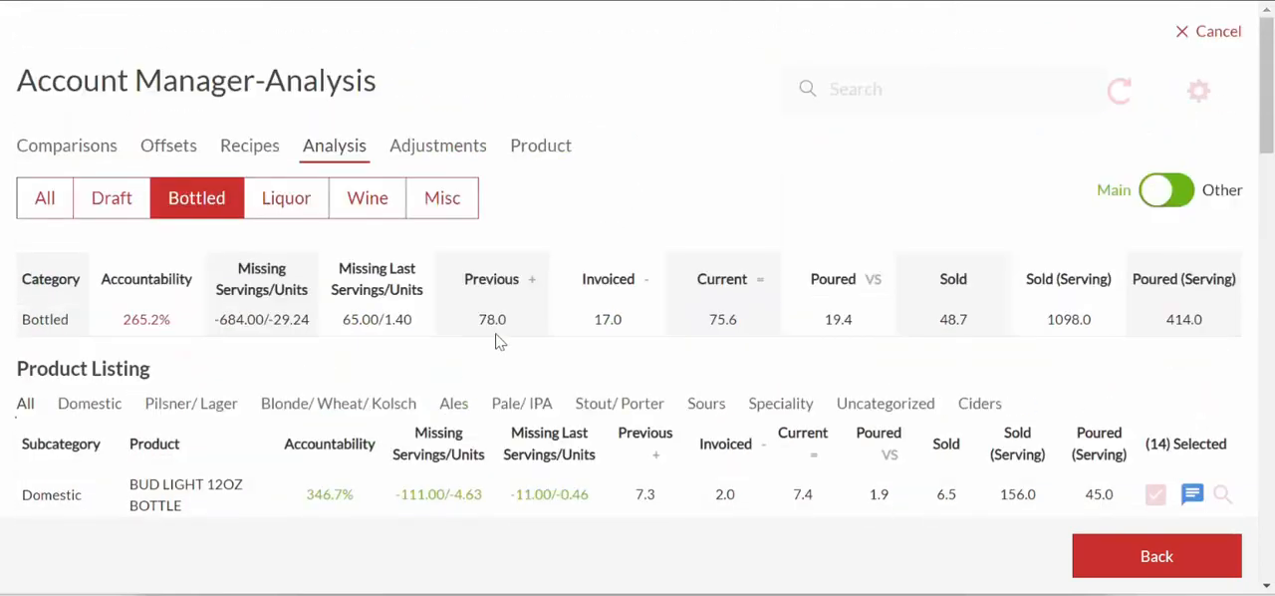
{"action": "scroll", "coordinate": [568, 344], "scroll_direction": "down", "scroll_amount": 1}
{"action": "left_click", "coordinate": [1194, 574]}
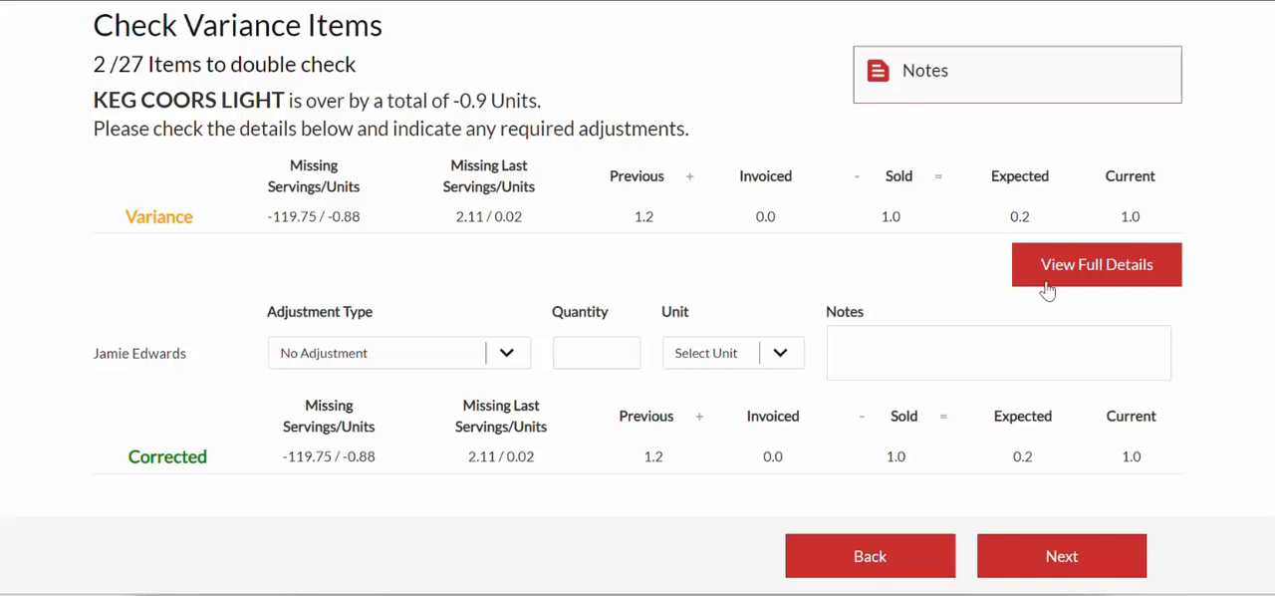
- Enter an Invoiced/Added to inventory adjustment of 1 unit for KEG COORS LIGHT
{"action": "left_click", "coordinate": [506, 353]}
{"action": "left_click", "coordinate": [435, 428]}
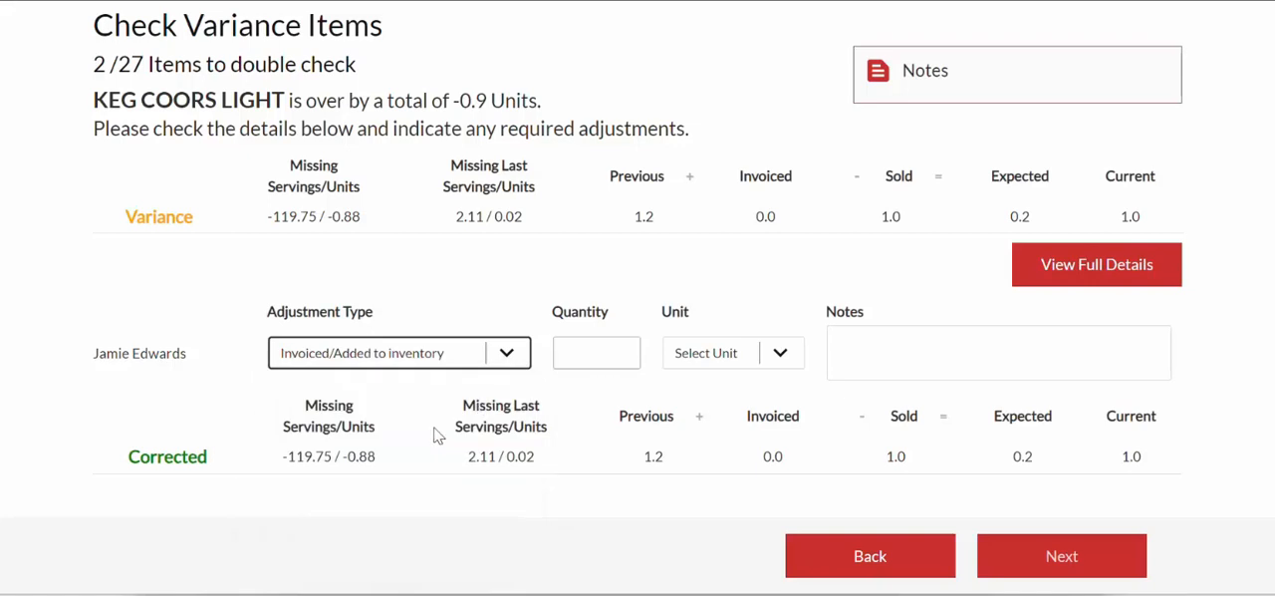
{"action": "left_click", "coordinate": [575, 355]}
{"action": "type", "text": "1"}
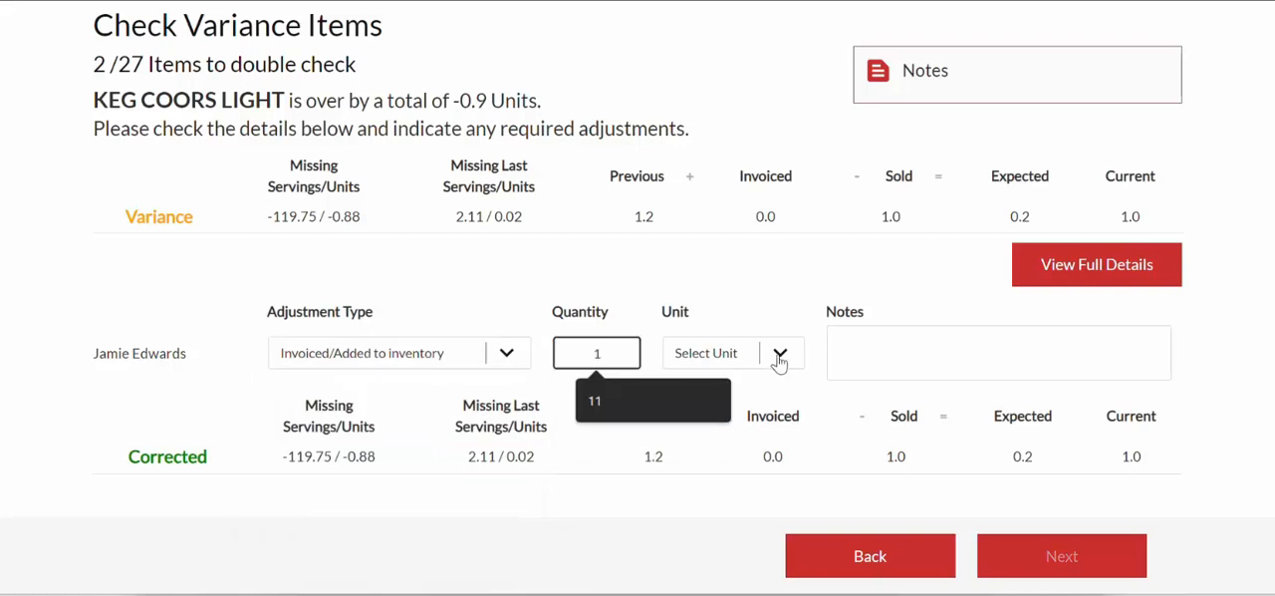
{"action": "left_click", "coordinate": [779, 354]}
{"action": "left_click", "coordinate": [734, 395]}
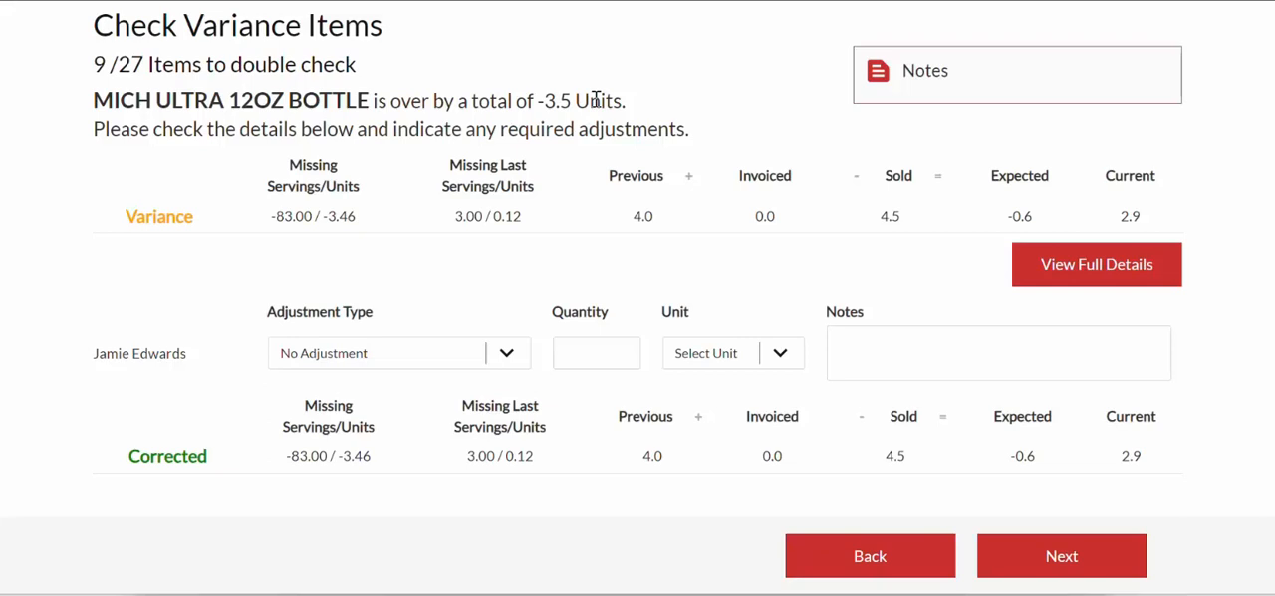
- Examine MICH ULTRA 12OZ BOTTLE's last missing amount and its previous, current, sold and expected counts
{"action": "left_click_drag", "start_coordinate": [453, 216], "coordinate": [519, 216]}
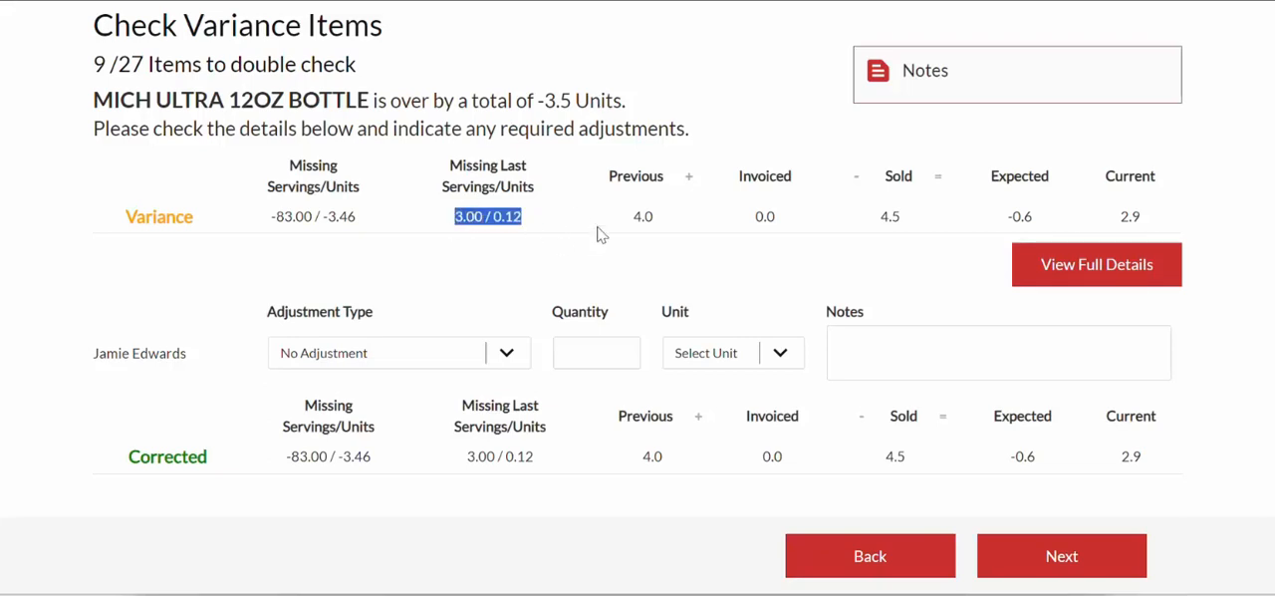
{"action": "left_click_drag", "start_coordinate": [621, 216], "coordinate": [652, 220]}
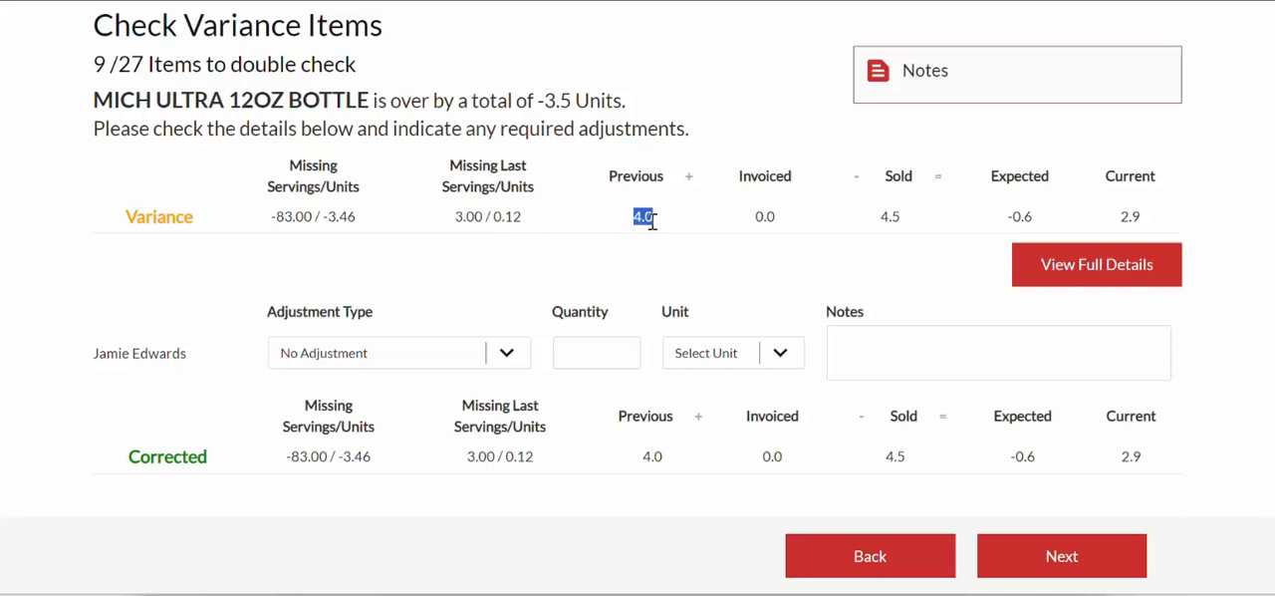
{"action": "left_click", "coordinate": [691, 263]}
{"action": "double_click", "coordinate": [1123, 216]}
{"action": "double_click", "coordinate": [643, 216]}
{"action": "double_click", "coordinate": [883, 218]}
{"action": "double_click", "coordinate": [643, 217]}
{"action": "double_click", "coordinate": [883, 221]}
{"action": "double_click", "coordinate": [1022, 219]}
{"action": "left_click_drag", "start_coordinate": [1024, 220], "coordinate": [1032, 194]}
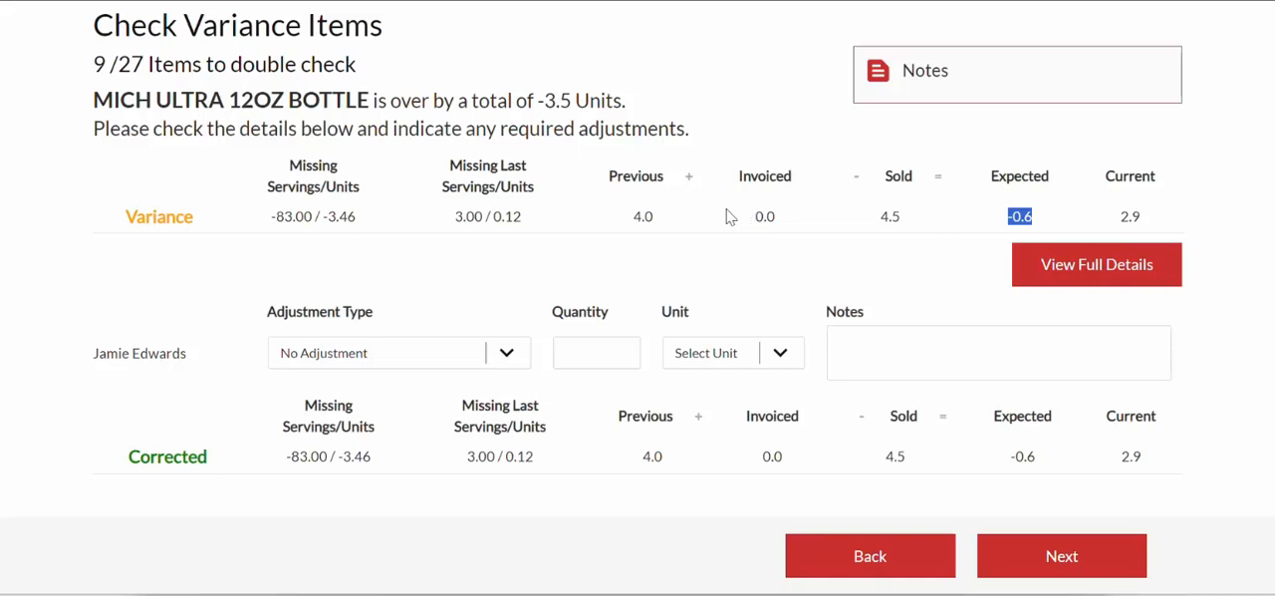
- Enter an Invoiced/Added to inventory adjustment of 4 servings for MICH ULTRA 12OZ BOTTLE
{"action": "left_click", "coordinate": [506, 352]}
{"action": "left_click", "coordinate": [460, 427]}
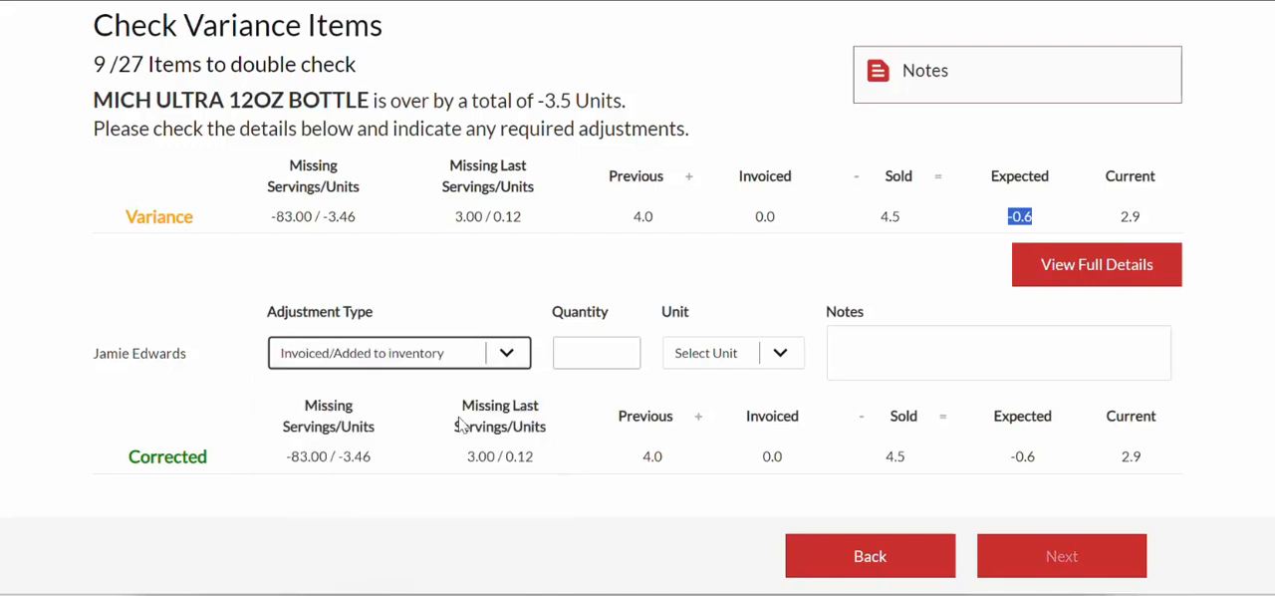
{"action": "left_click", "coordinate": [617, 351]}
{"action": "type", "text": "4"}
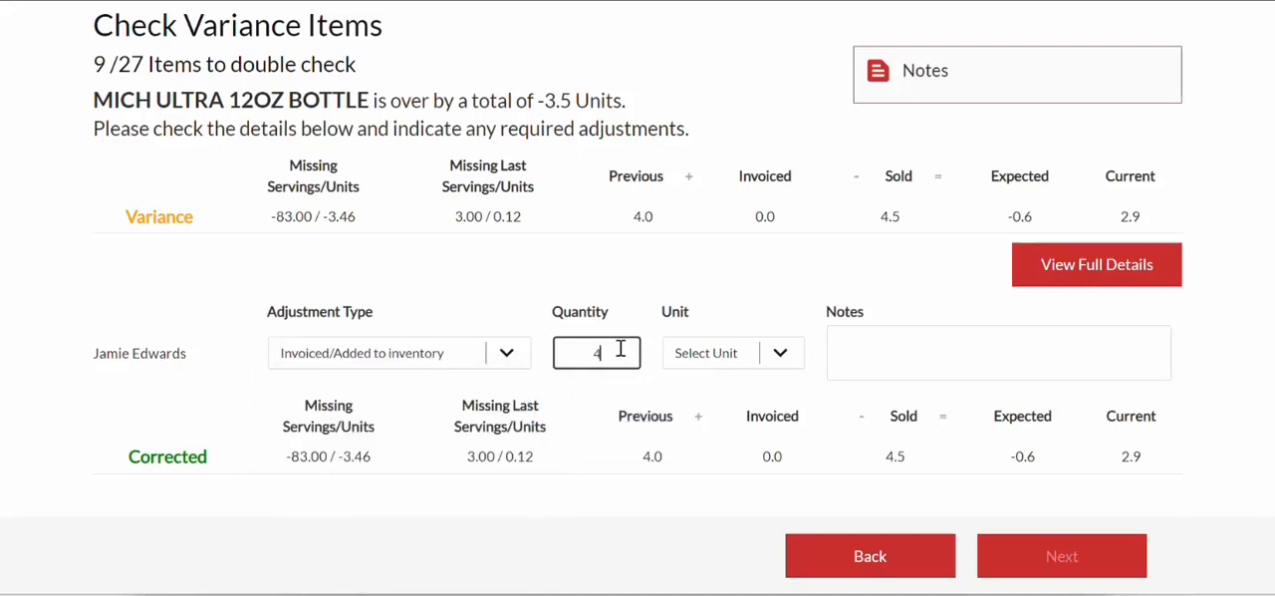
{"action": "left_click", "coordinate": [768, 361]}
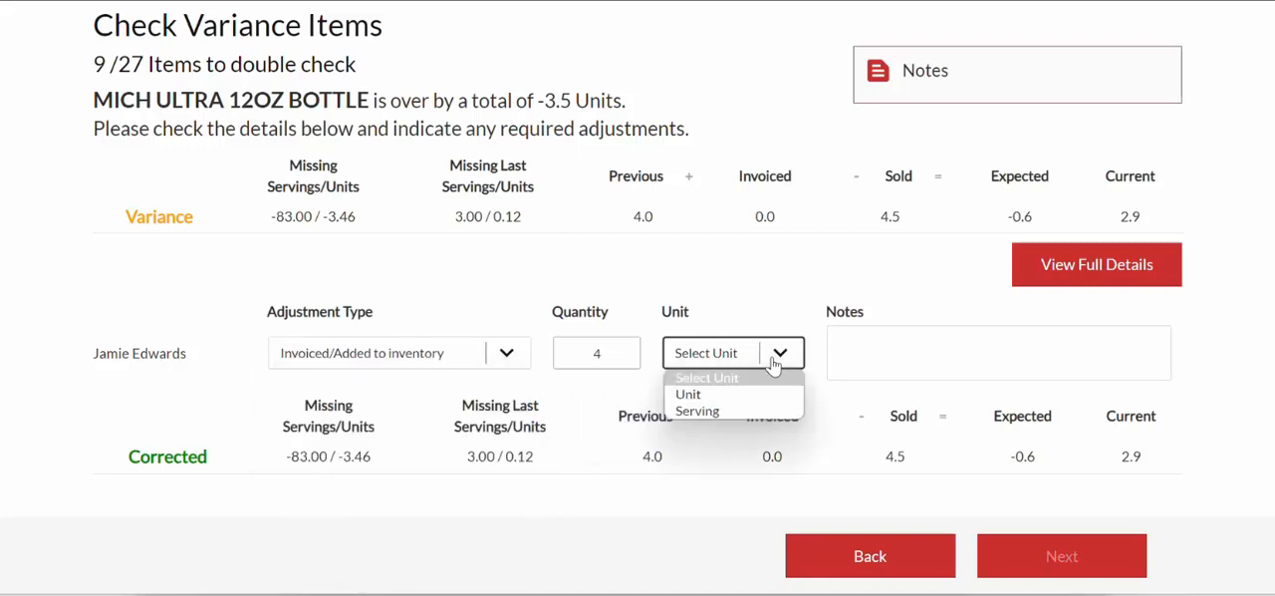
{"action": "left_click", "coordinate": [711, 411]}
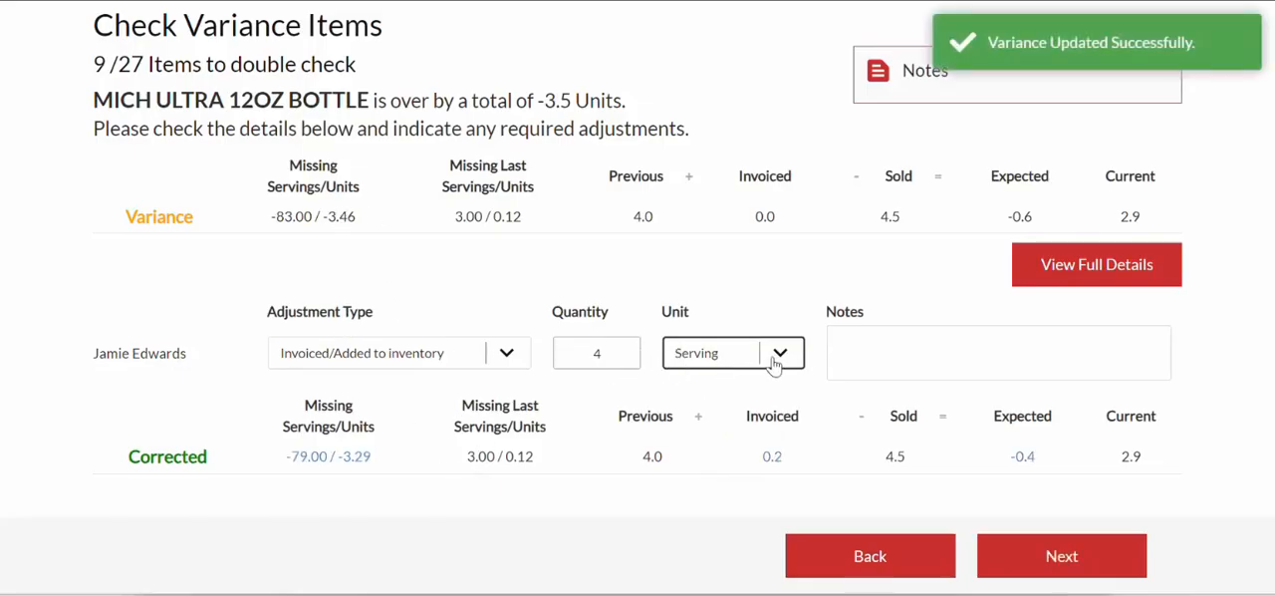
- Compare MICH ULTRA 12OZ BOTTLE's original and corrected missing units and change the adjustment's unit from Serving to Unit
{"action": "double_click", "coordinate": [333, 215]}
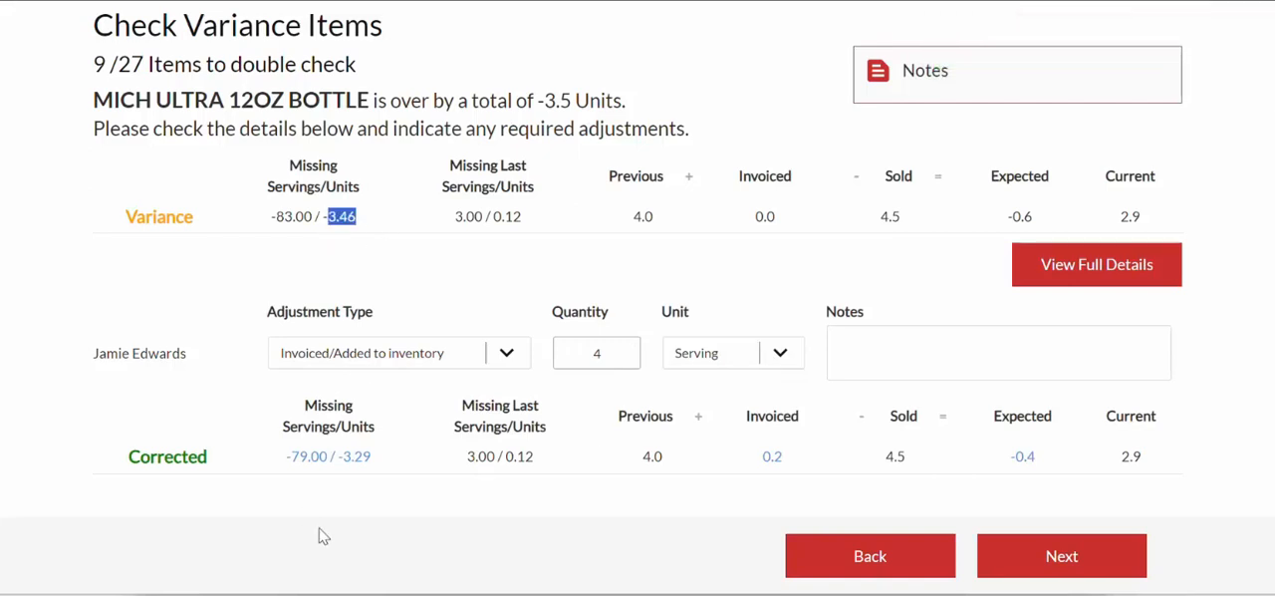
{"action": "double_click", "coordinate": [340, 456]}
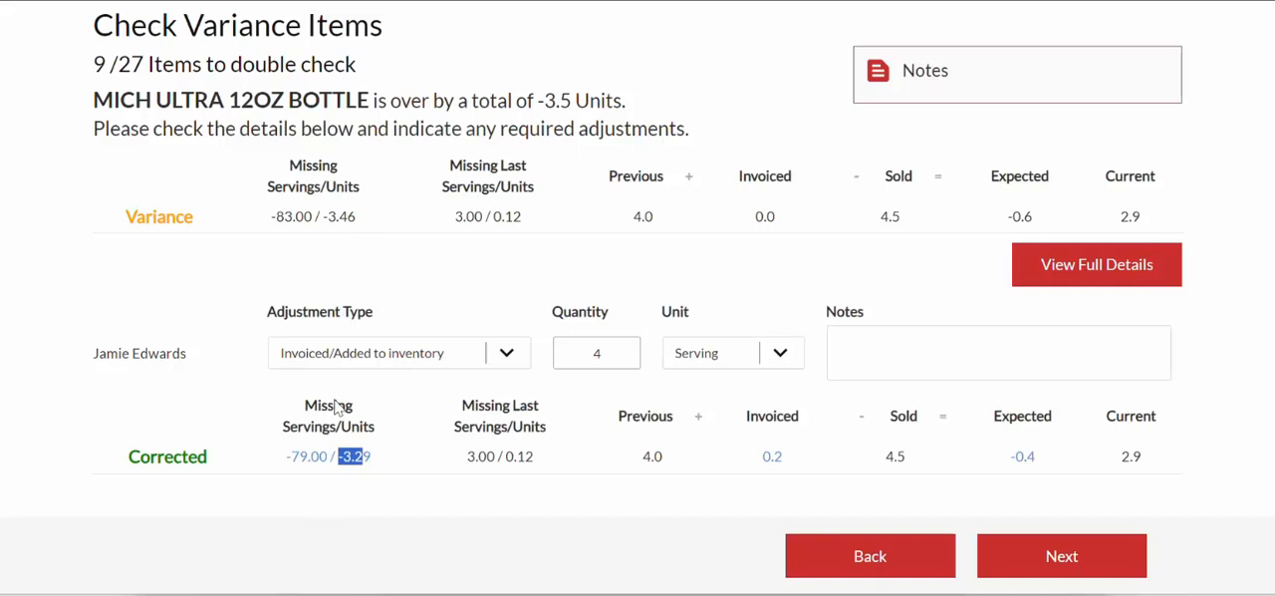
{"action": "left_click", "coordinate": [344, 476]}
{"action": "left_click", "coordinate": [773, 356]}
{"action": "left_click", "coordinate": [749, 397]}
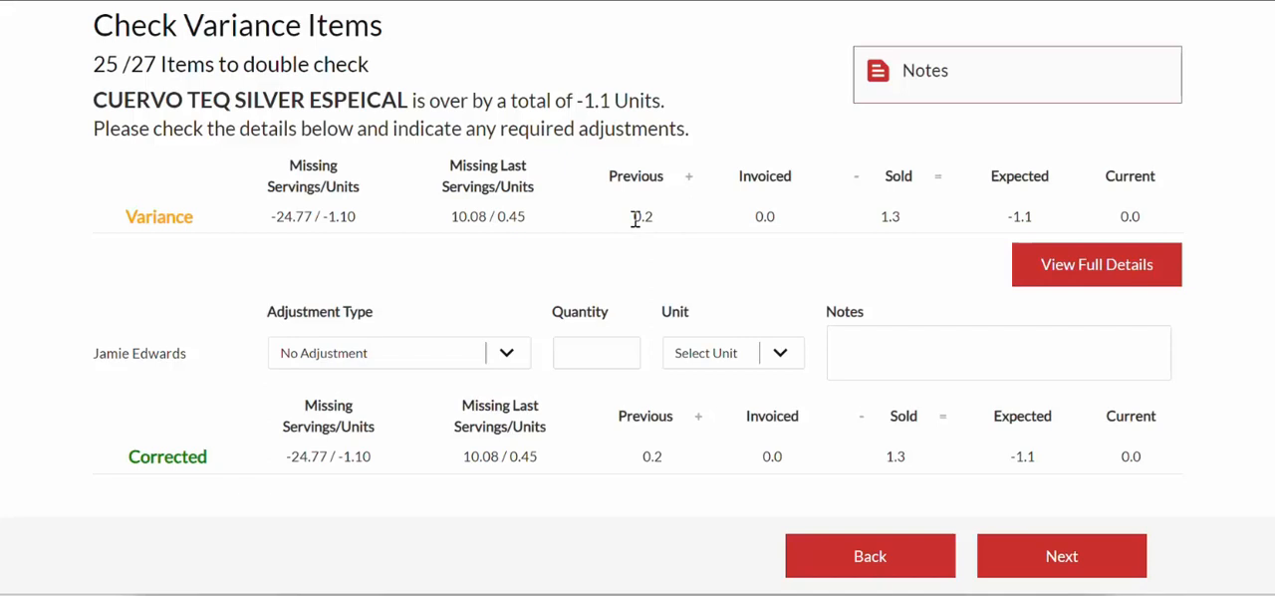
- Examine CUERVO TEQ SILVER ESPEICAL's previous, current and sold counts and open its full details
{"action": "left_click_drag", "start_coordinate": [631, 218], "coordinate": [671, 232]}
{"action": "left_click_drag", "start_coordinate": [1117, 217], "coordinate": [1137, 220]}
{"action": "left_click_drag", "start_coordinate": [876, 219], "coordinate": [903, 228]}
{"action": "left_click", "coordinate": [1071, 277]}
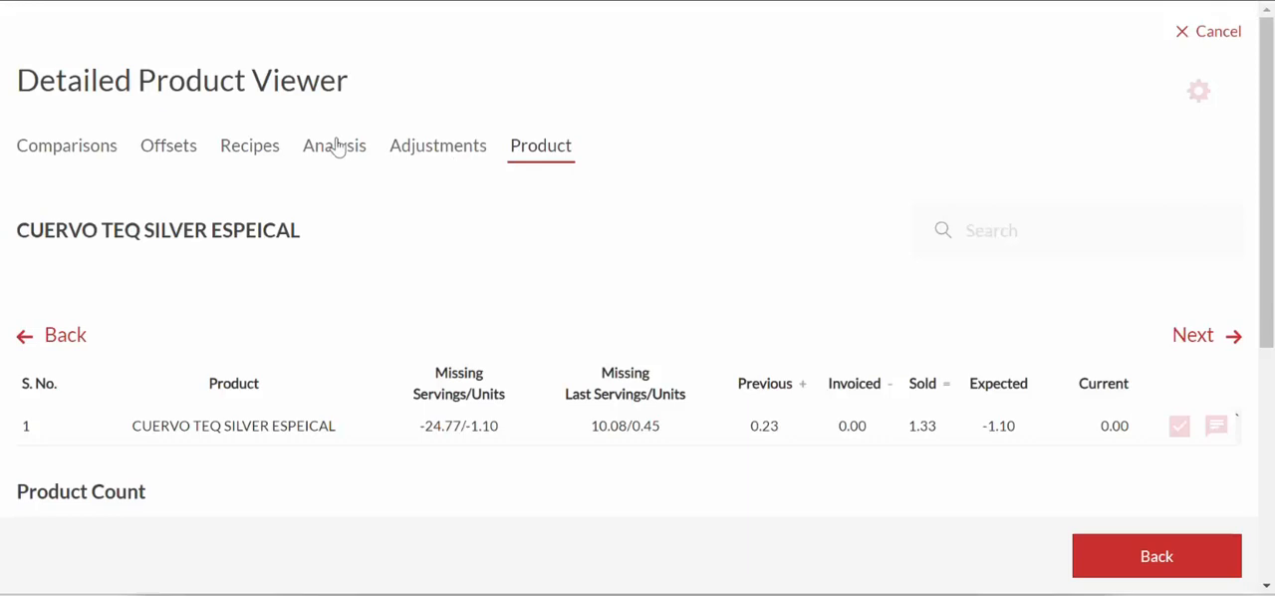
- Search the liquor products in Analysis for "cuervo" and compare the silver and gold tequilas' sold and poured servings
{"action": "left_click", "coordinate": [334, 145]}
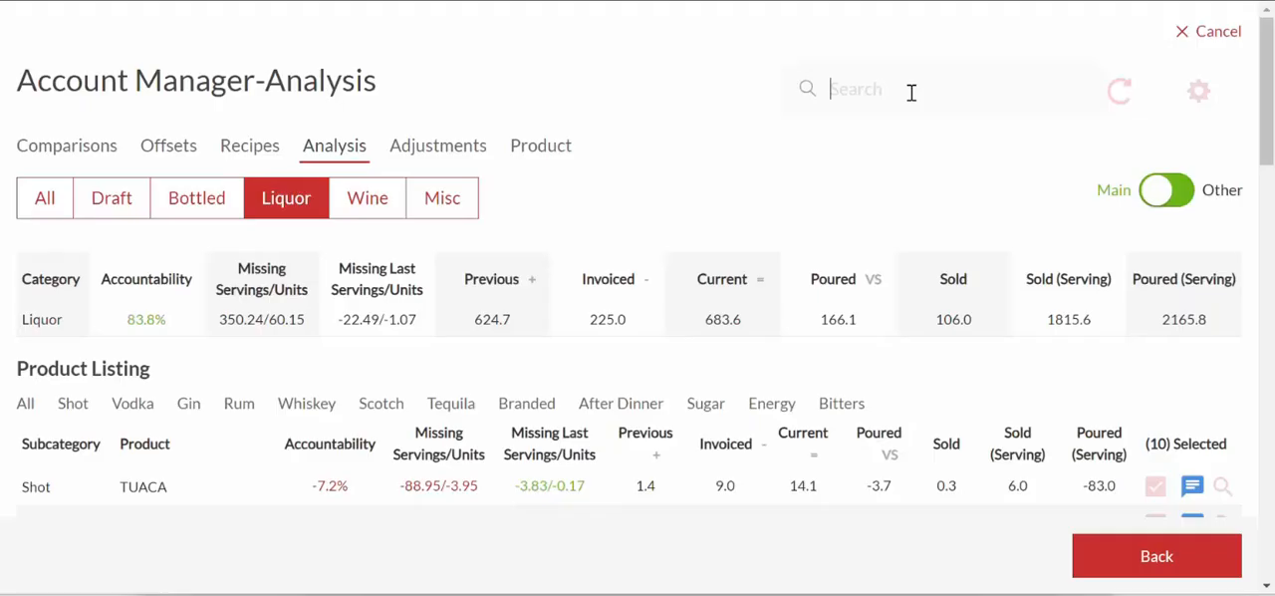
{"action": "type", "text": "cuervo"}
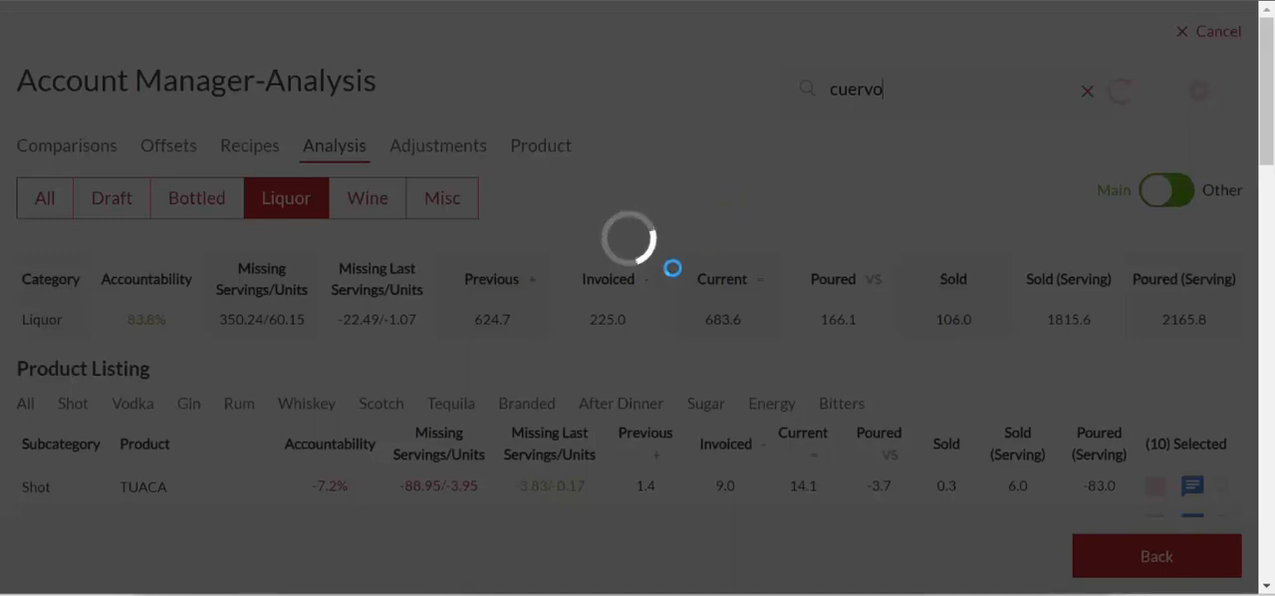
{"action": "scroll", "coordinate": [655, 313], "scroll_direction": "down", "scroll_amount": 1}
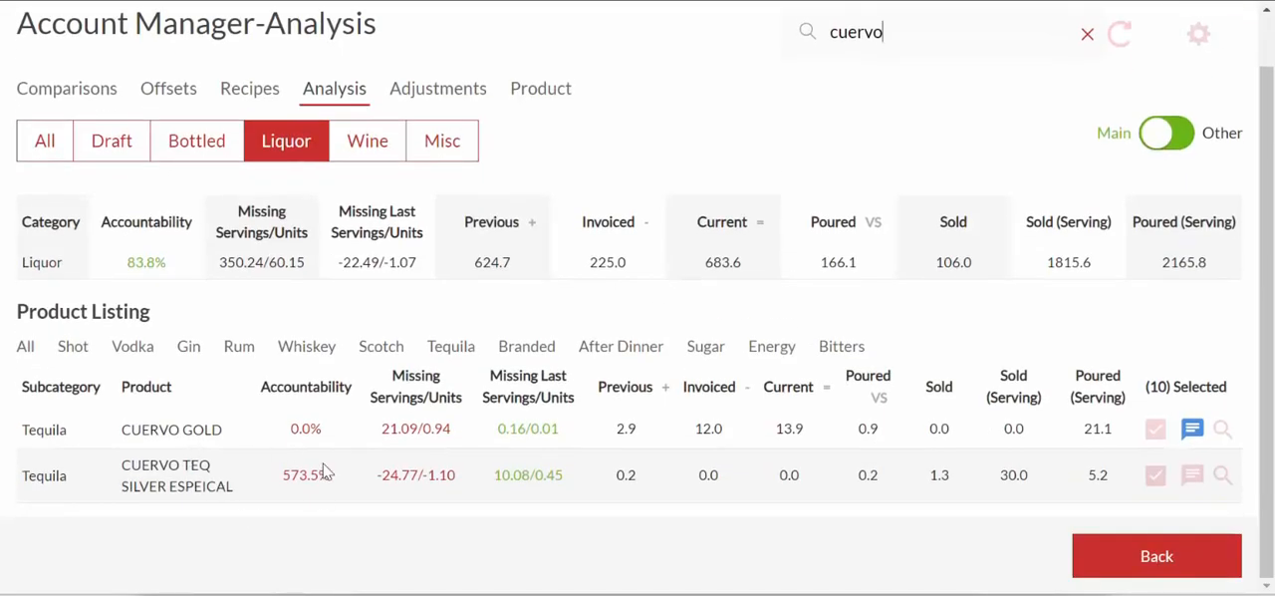
{"action": "double_click", "coordinate": [1092, 480]}
{"action": "double_click", "coordinate": [1010, 480]}
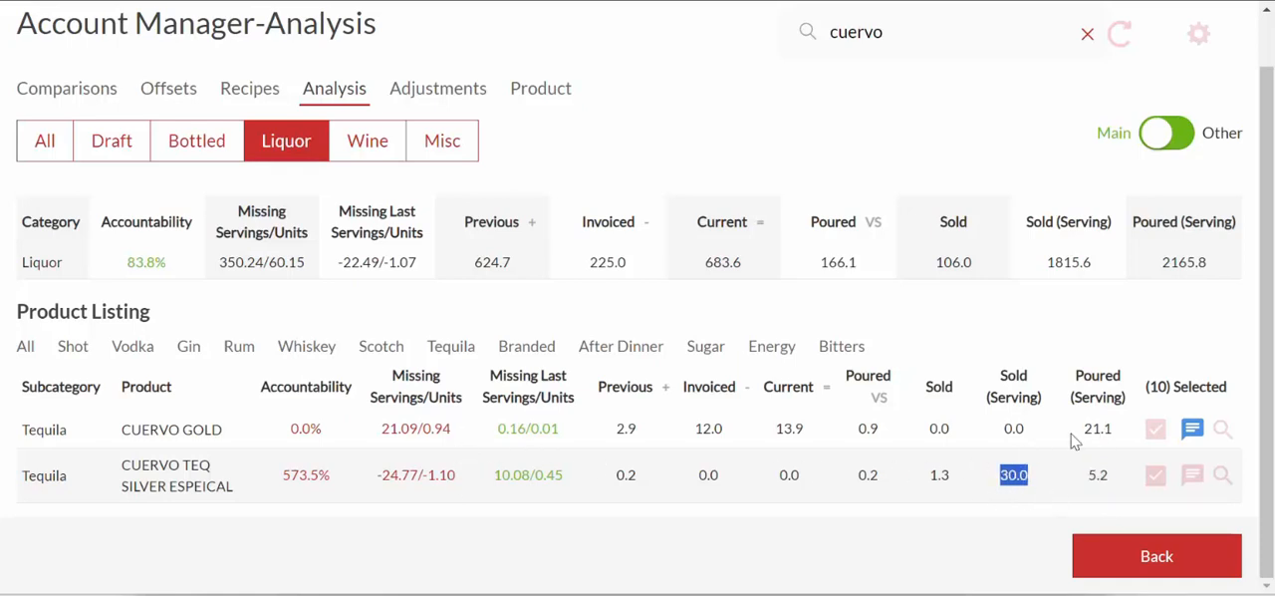
{"action": "left_click_drag", "start_coordinate": [1083, 429], "coordinate": [1102, 429]}
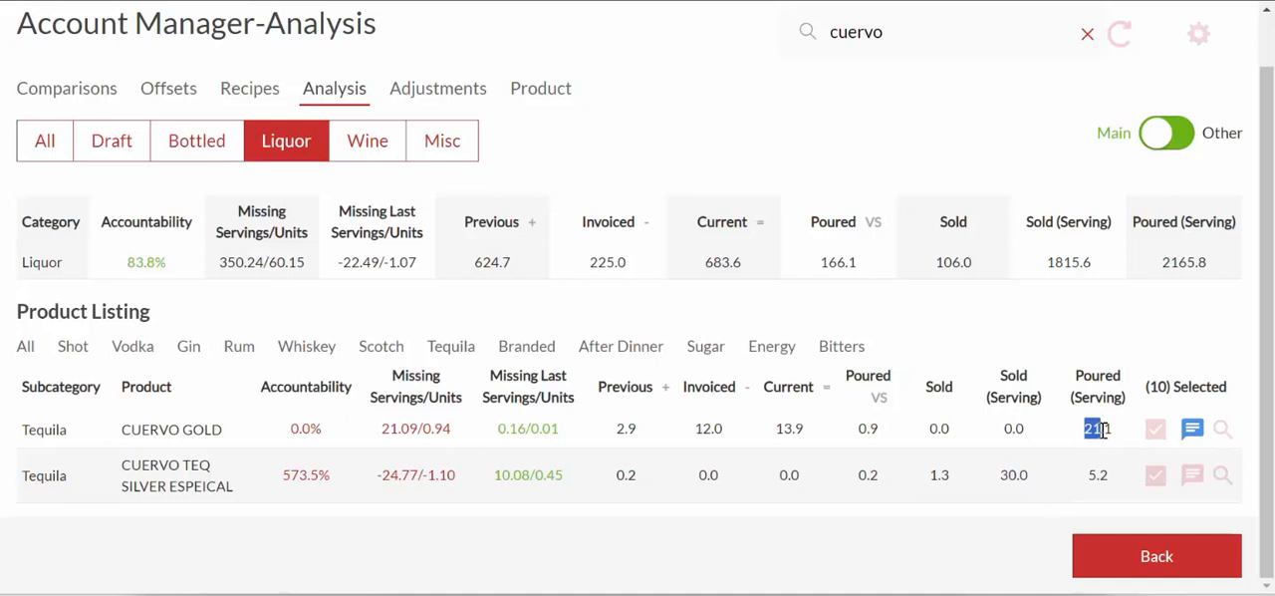
{"action": "left_click", "coordinate": [1132, 551]}
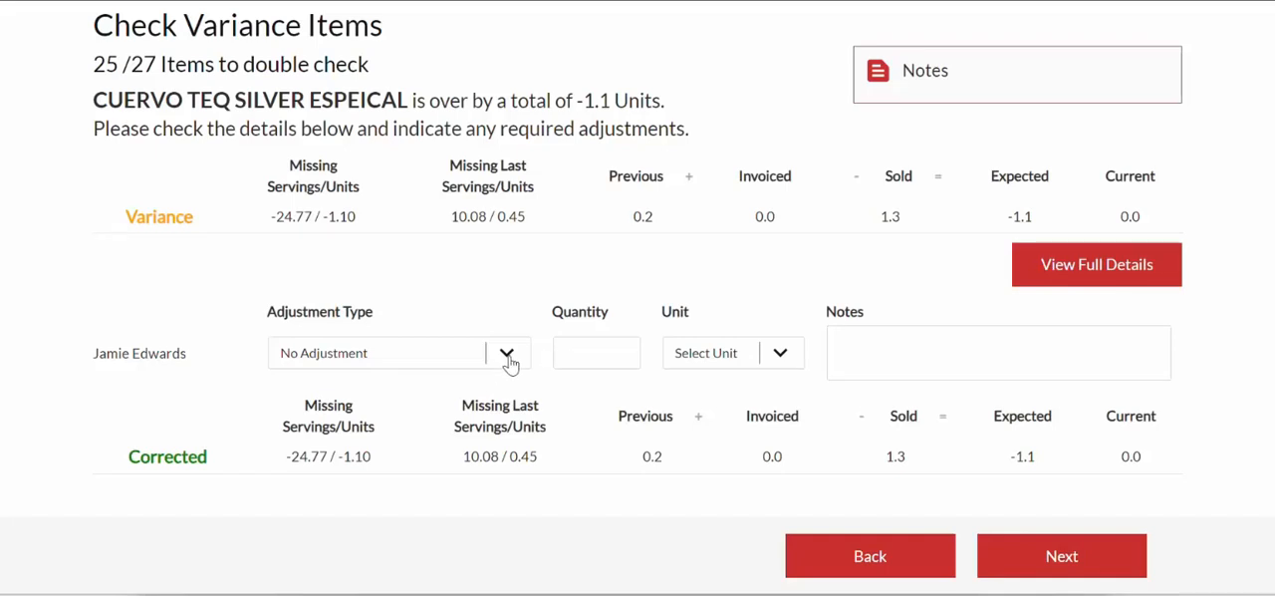
- Set CUERVO TEQ SILVER ESPEICAL's adjustment to Substituted with a quantity of 1 unit
{"action": "left_click", "coordinate": [507, 355]}
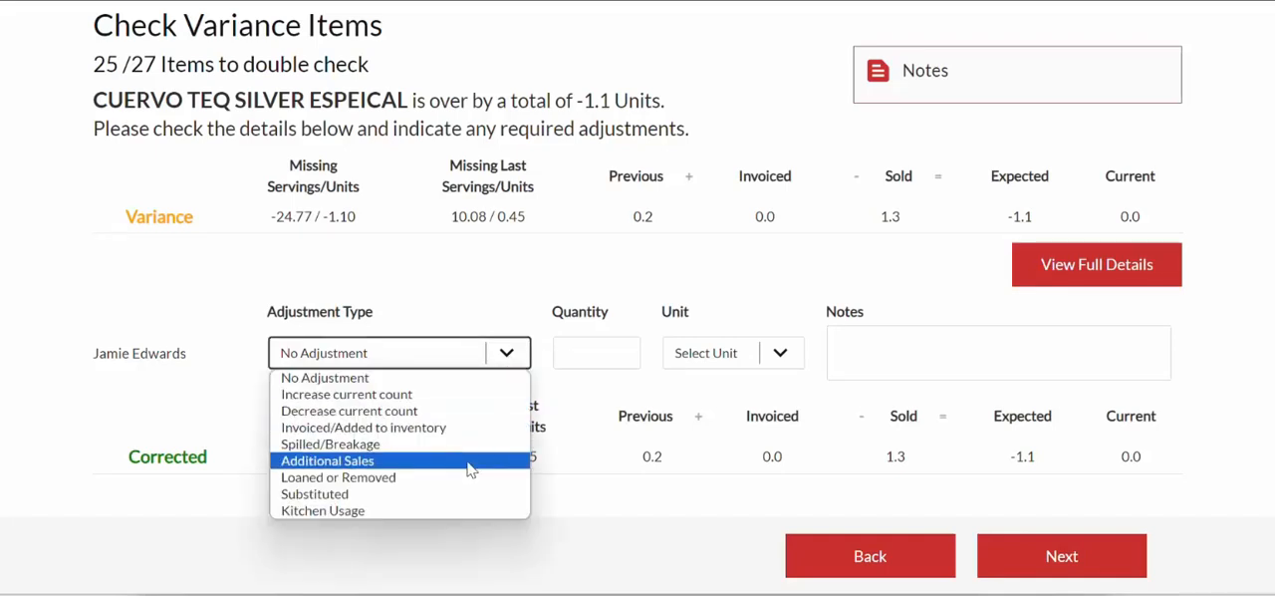
{"action": "left_click", "coordinate": [429, 495]}
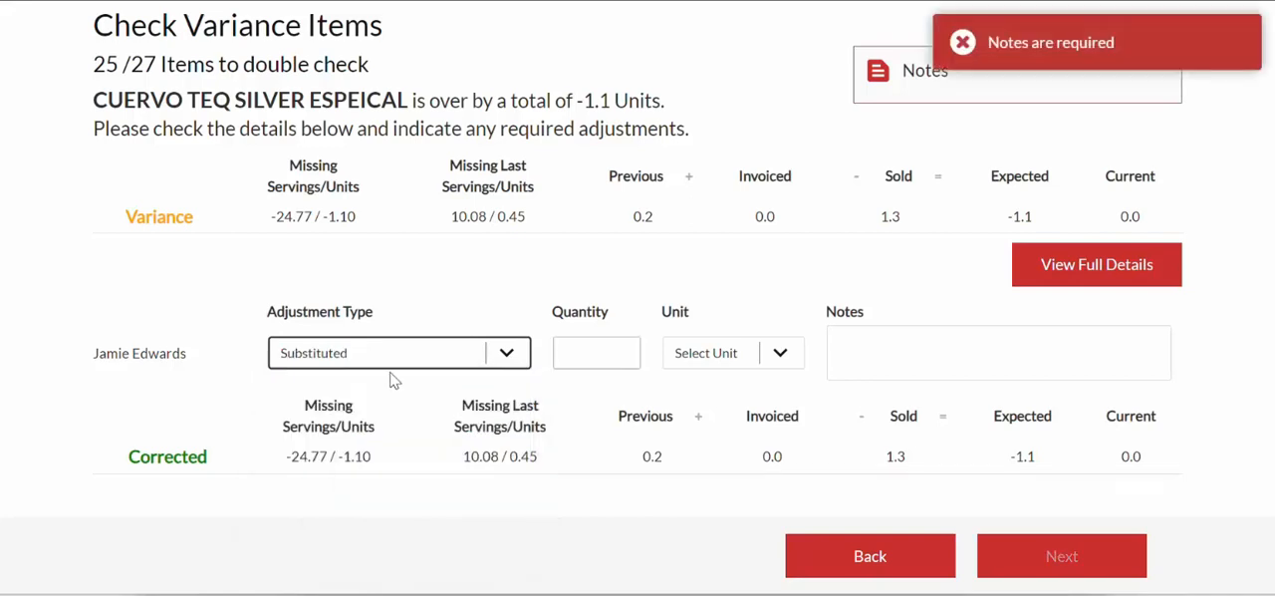
{"action": "left_click", "coordinate": [603, 349]}
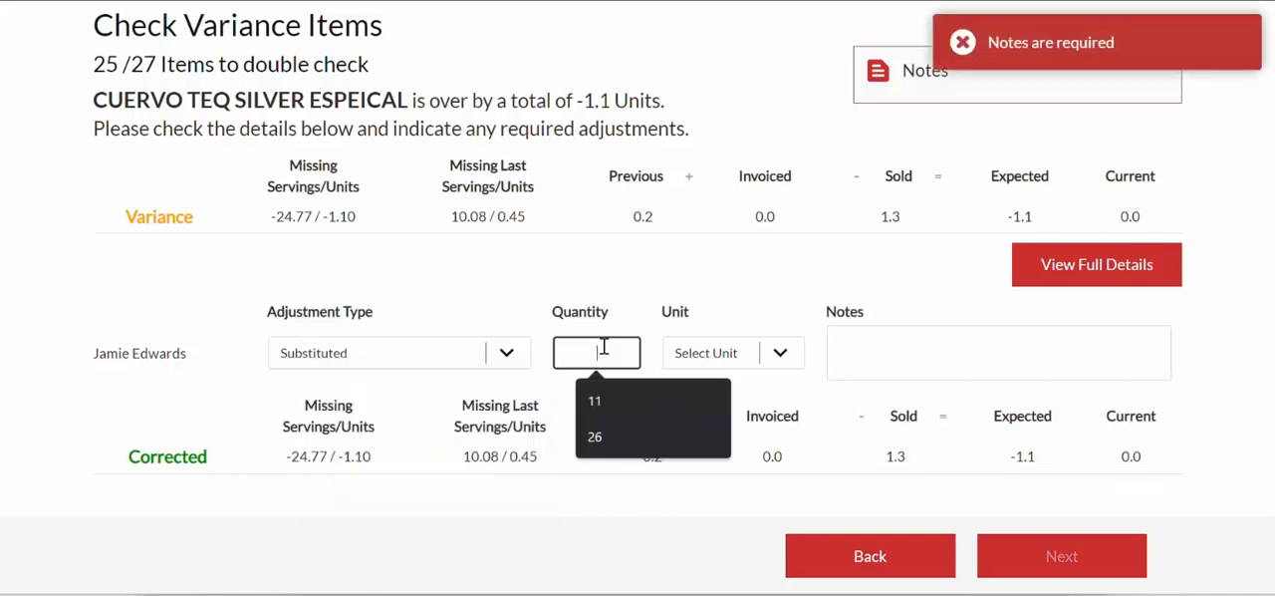
{"action": "type", "text": "1"}
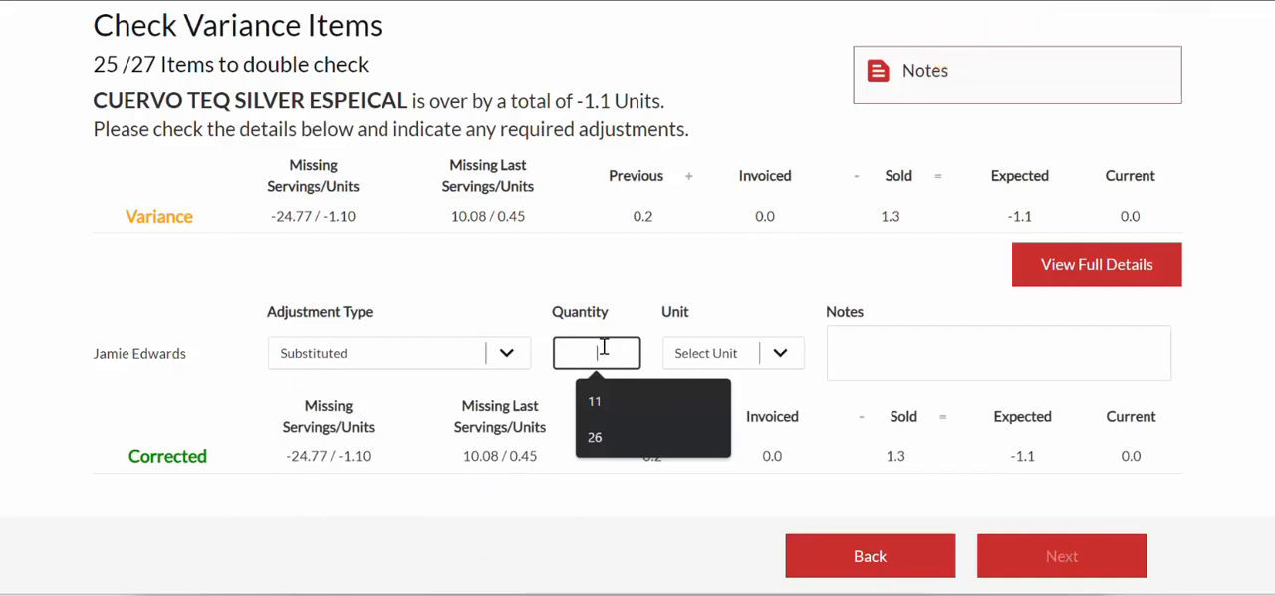
{"action": "left_click", "coordinate": [782, 359]}
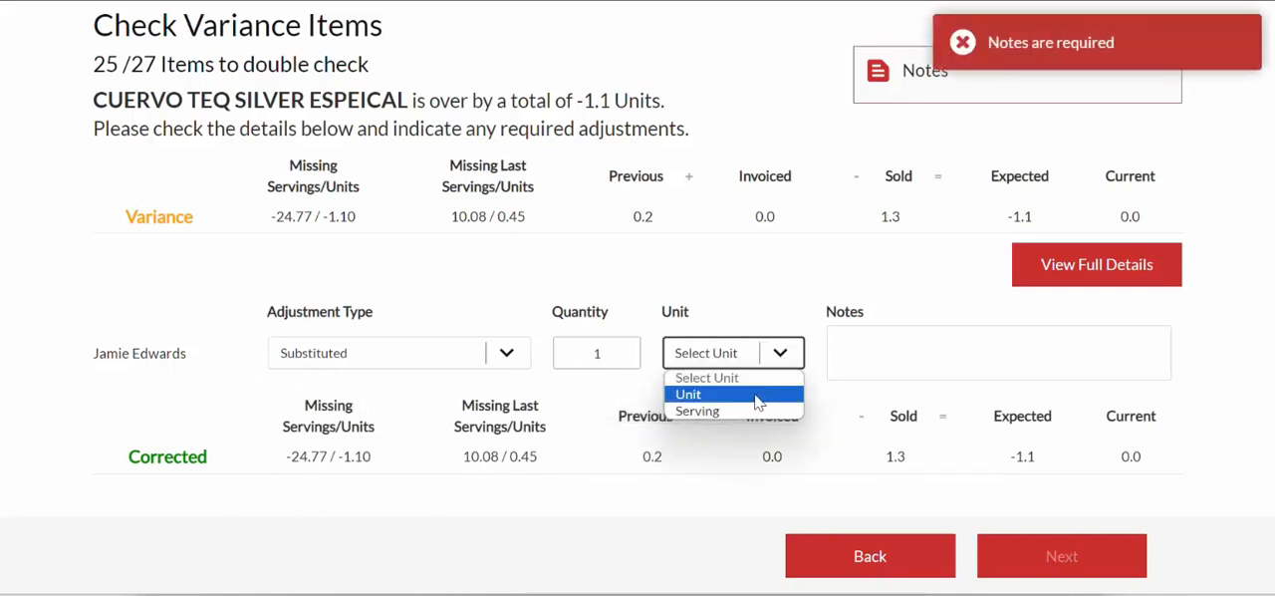
{"action": "left_click", "coordinate": [754, 395]}
- Add the adjustment note "Rang Silver and poured gold due to missing button. (we have now added a button for gold)"
{"action": "left_click", "coordinate": [928, 346]}
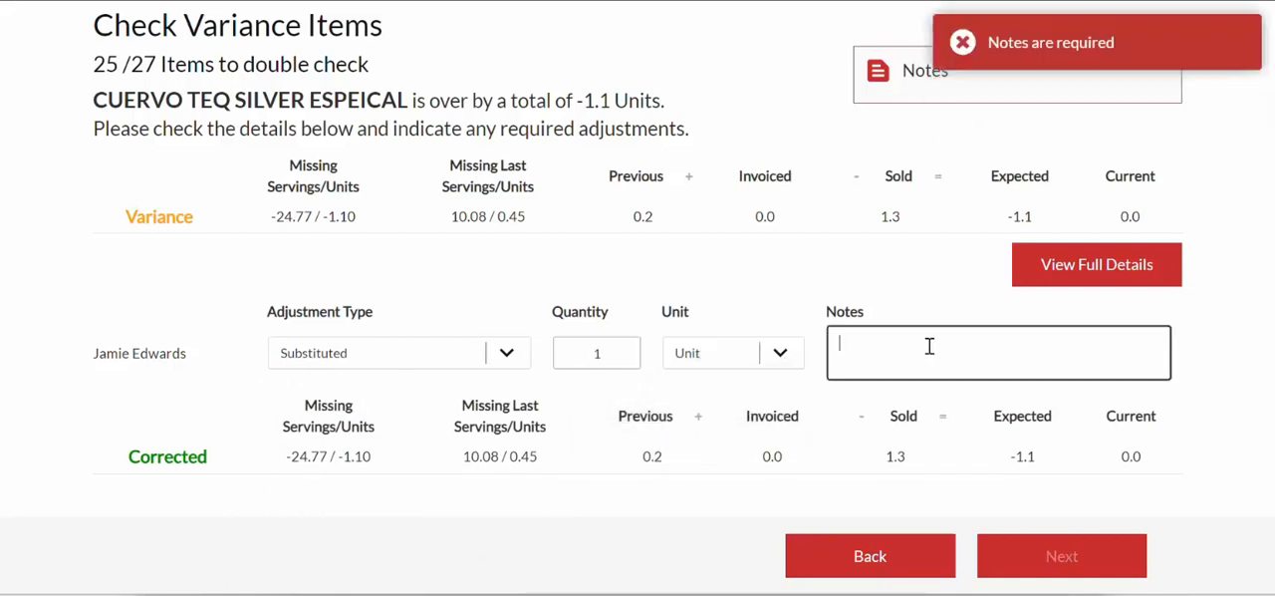
{"action": "type", "text": "Rang Silver and poured go"}
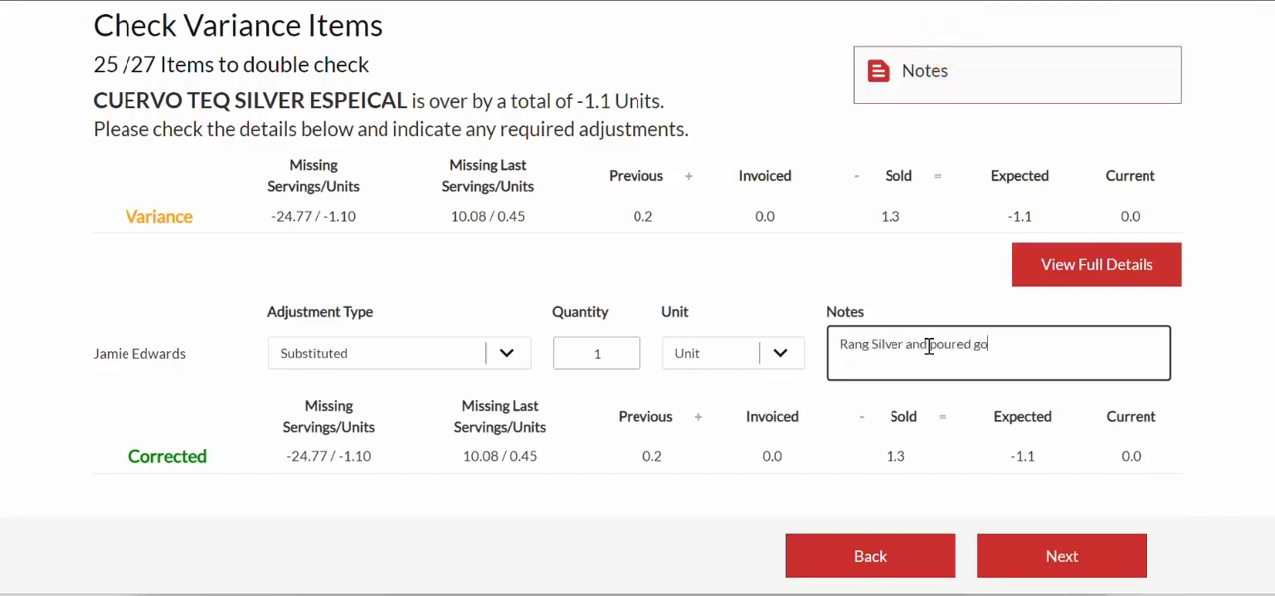
{"action": "type", "text": "ld due to missing button. (we have not"}
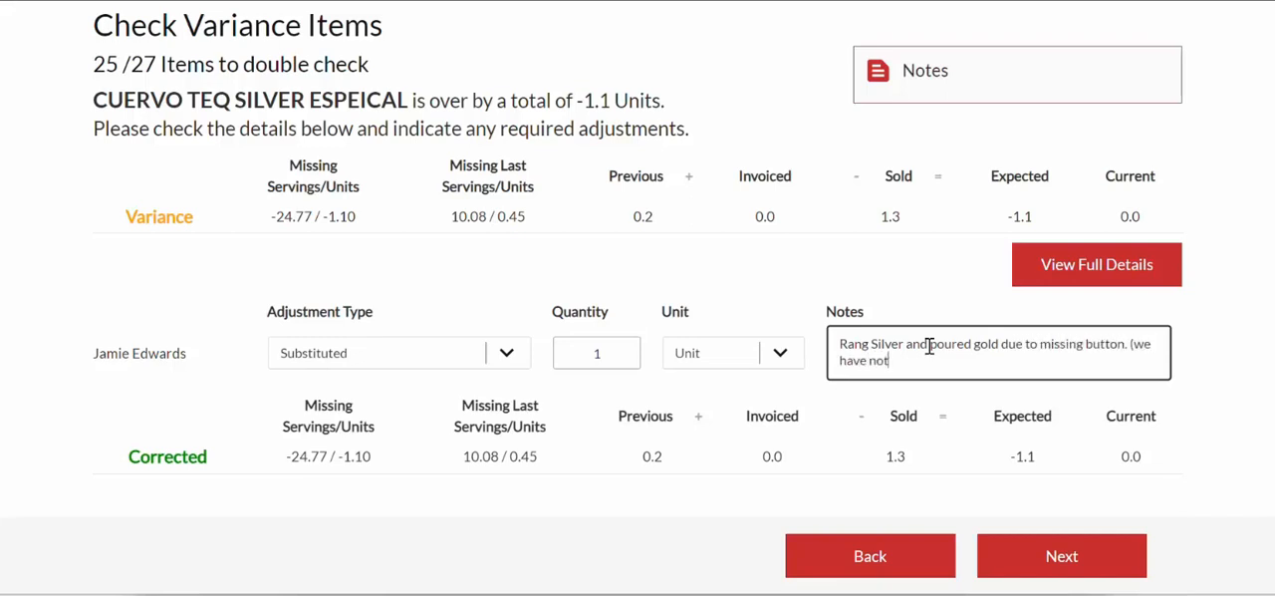
{"action": "key", "text": "BackSpace"}
{"action": "type", "text": "w added a button for gold"}
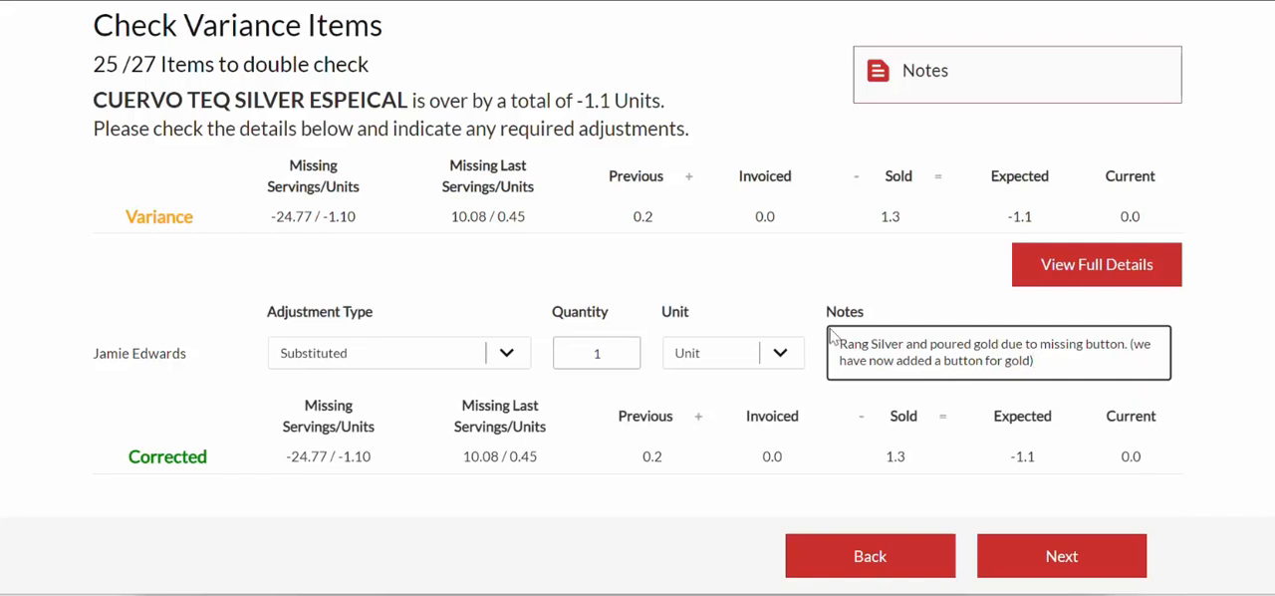
{"action": "left_click_drag", "start_coordinate": [839, 343], "coordinate": [1038, 344]}
{"action": "left_click", "coordinate": [596, 354]}
{"action": "type", "text": "1"}
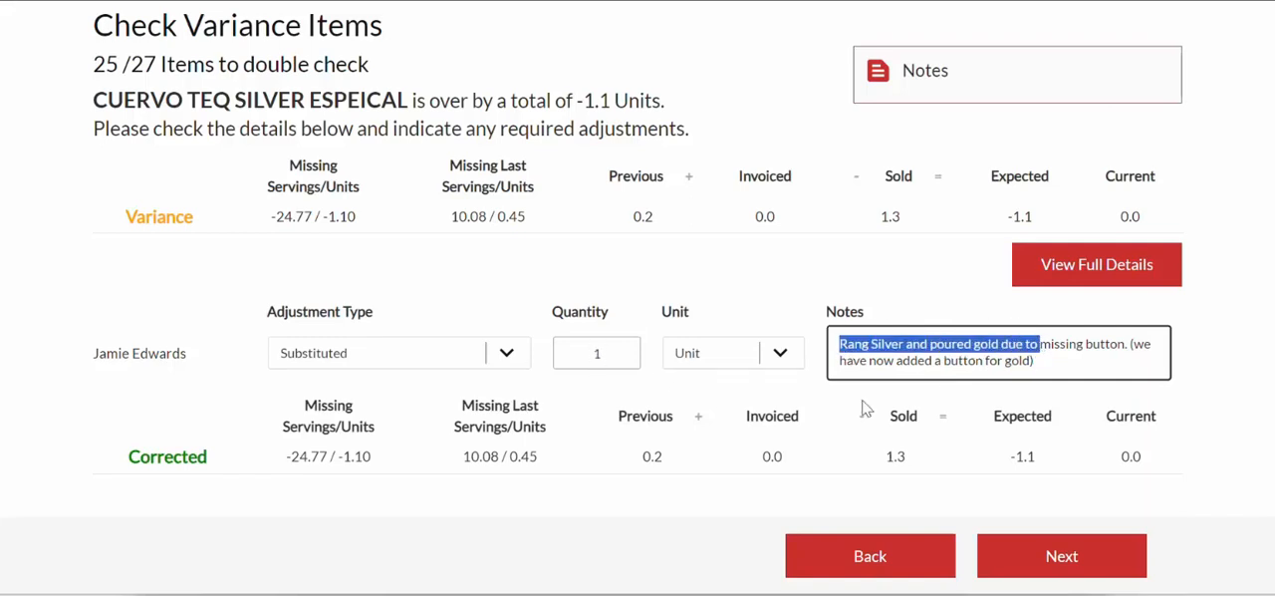